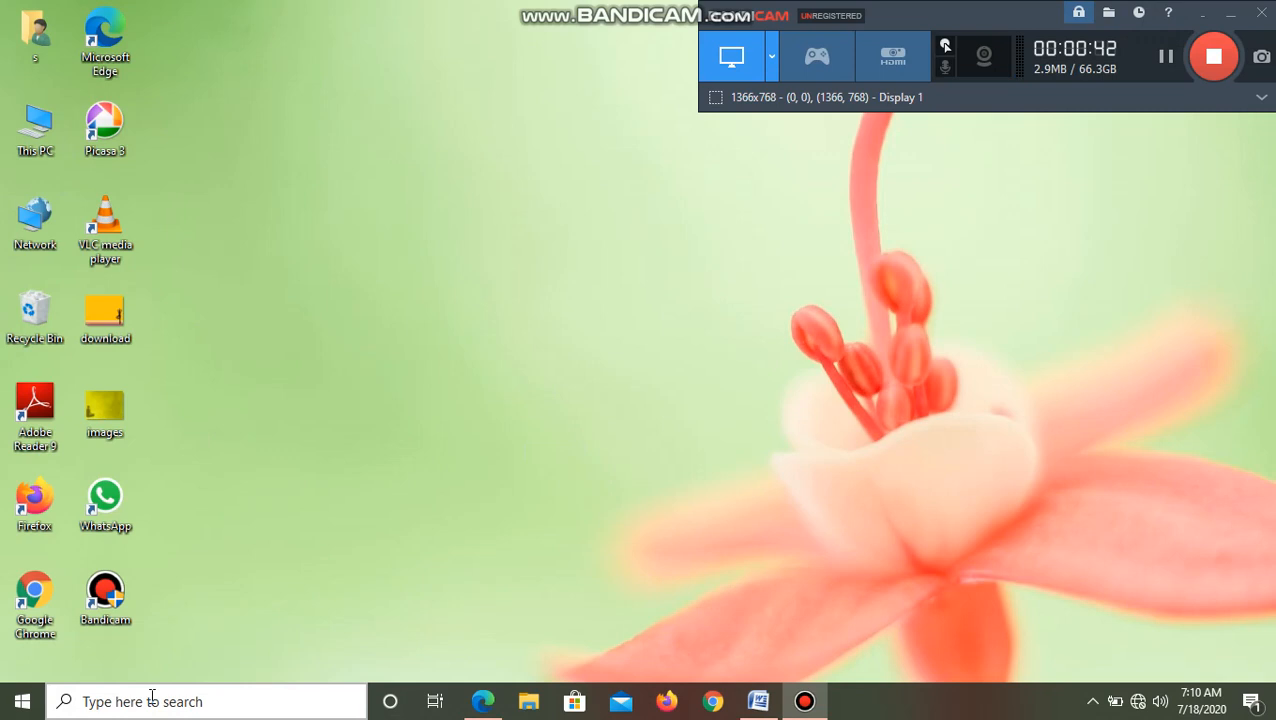
left_click(153, 700)
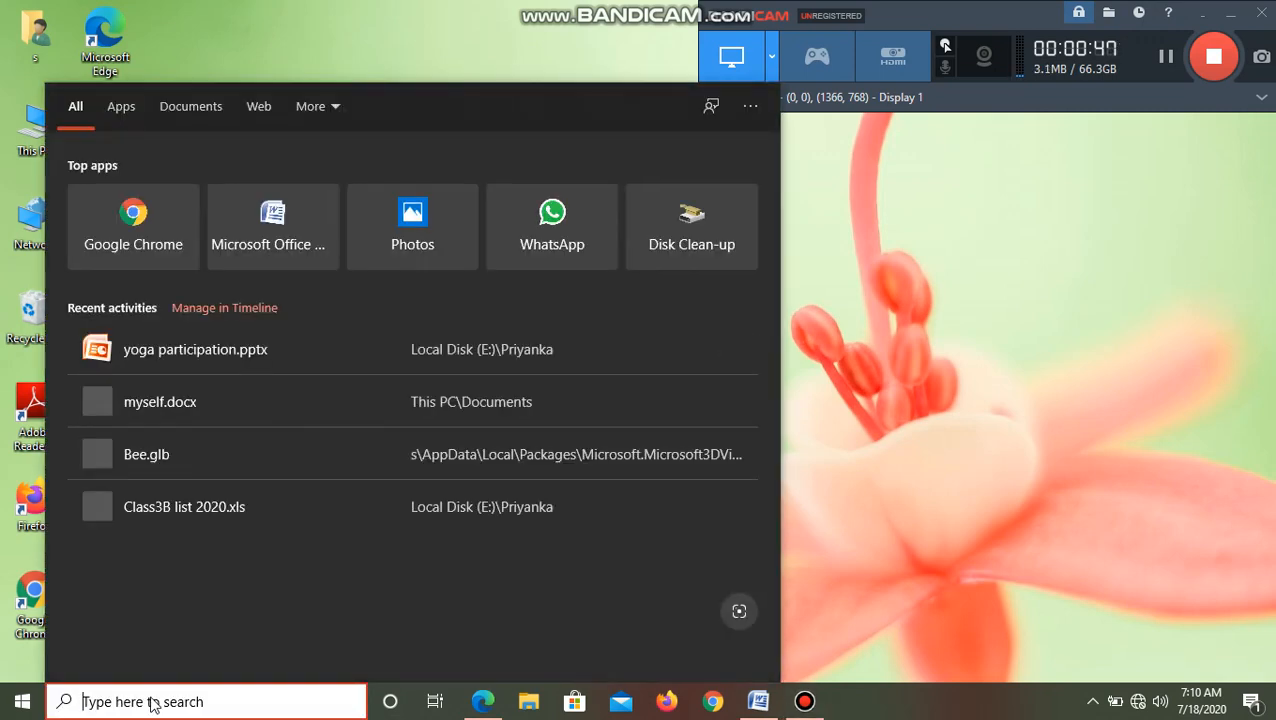
type("ms")
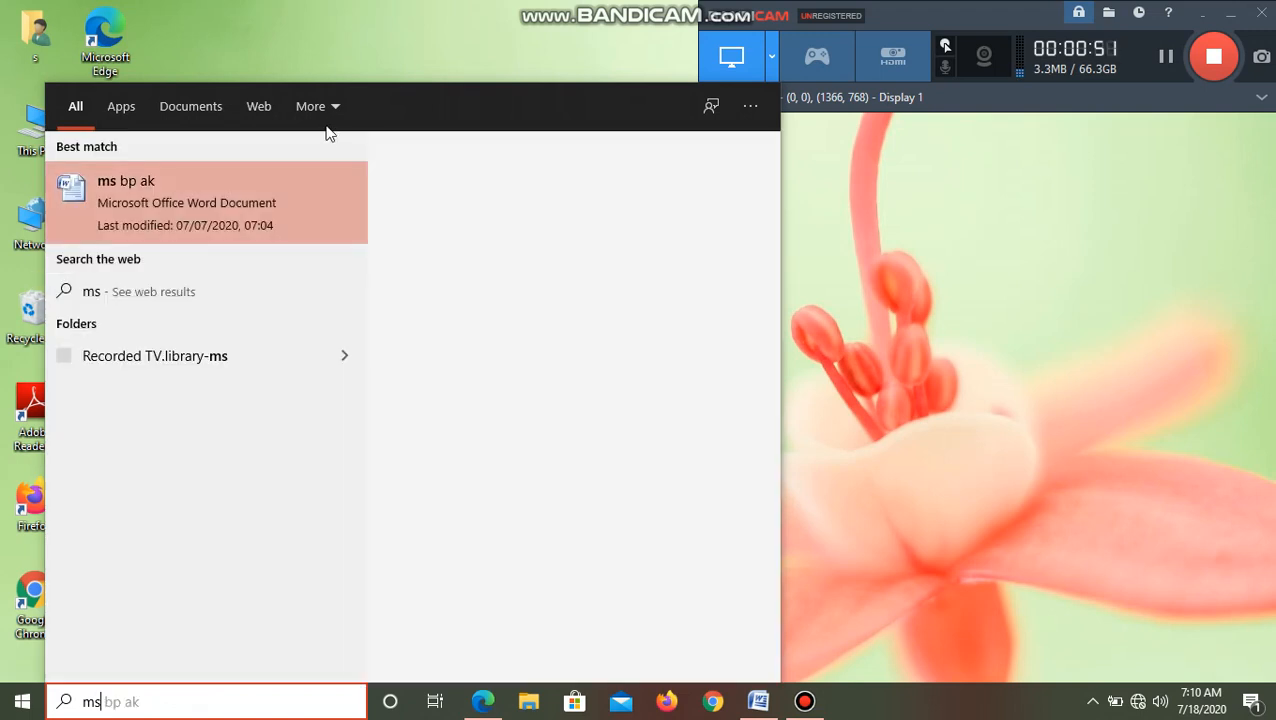
left_click(481, 25)
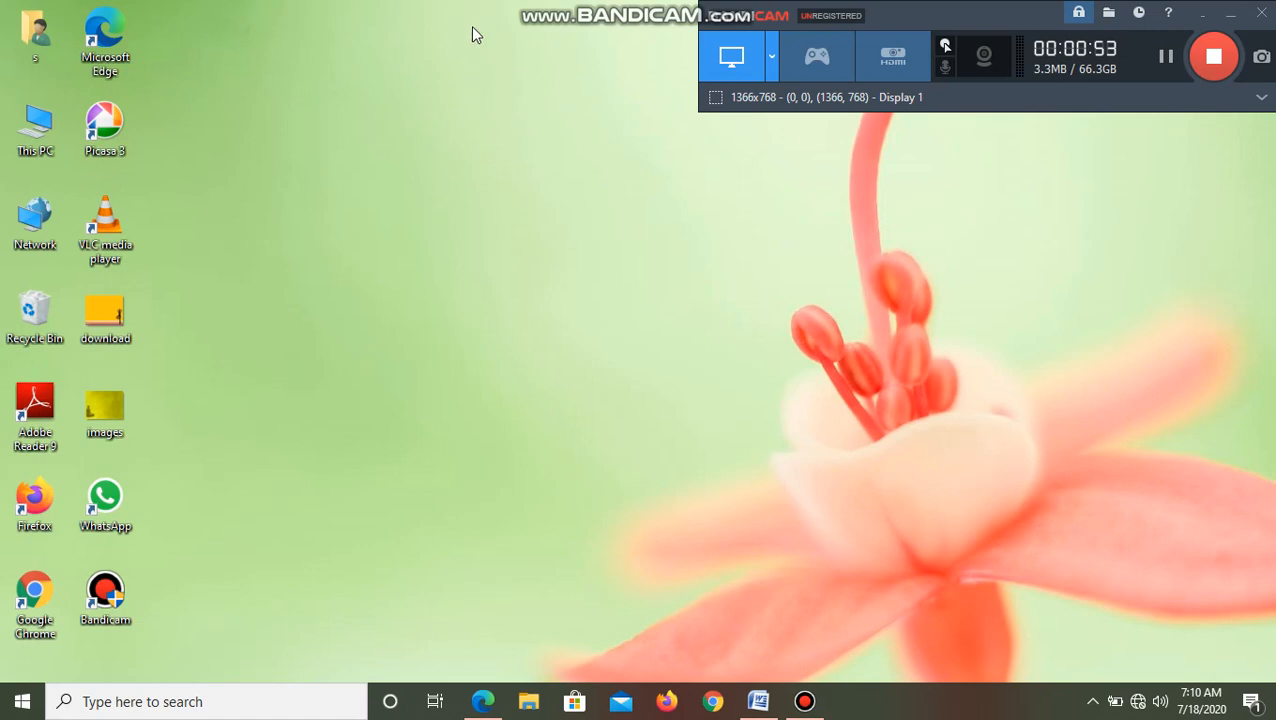
left_click(24, 706)
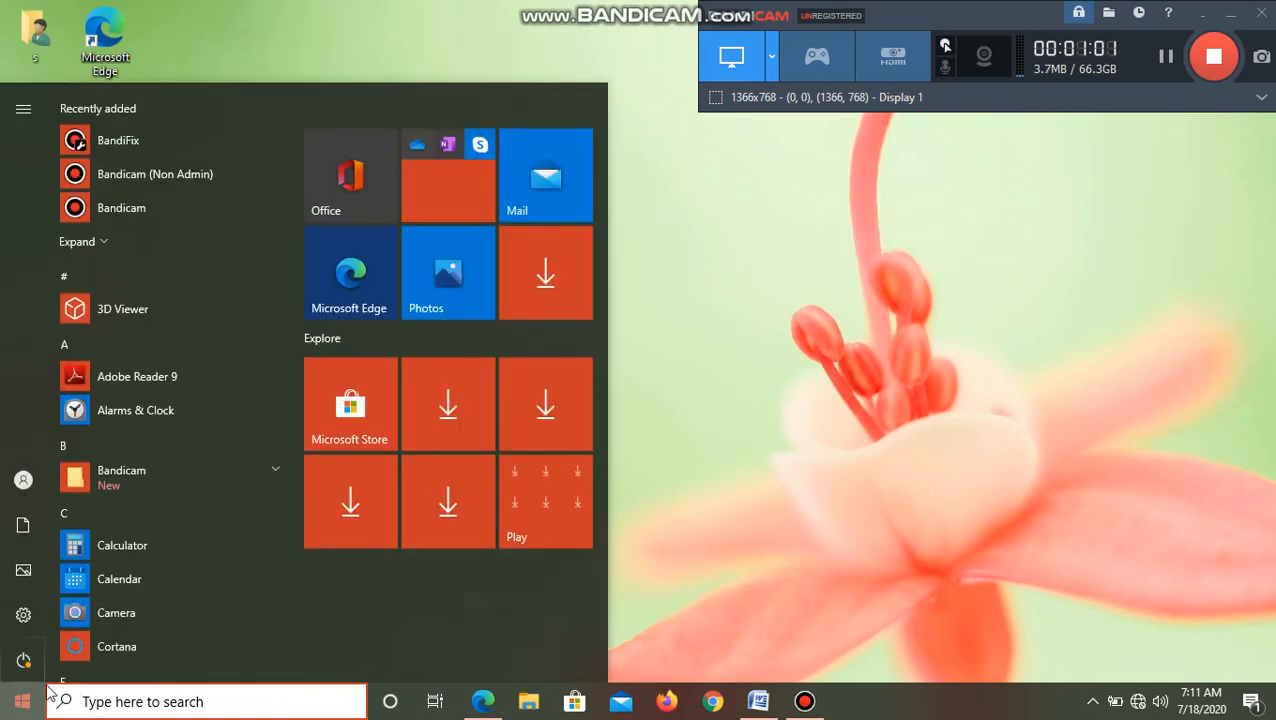
left_click(348, 52)
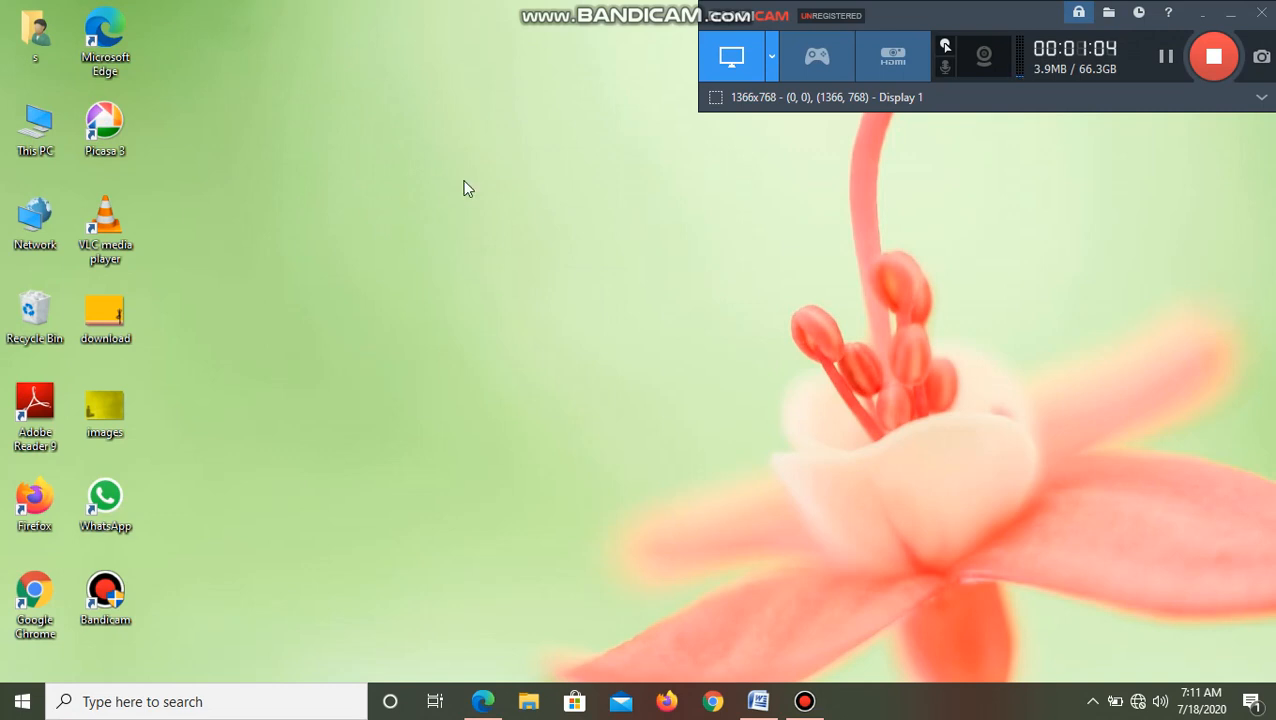
- Switch to the blank Word document and insert WordArt reading "Aditya Birla Public School" in the light-blue wavy style with a dark-blue shadow
left_click(762, 704)
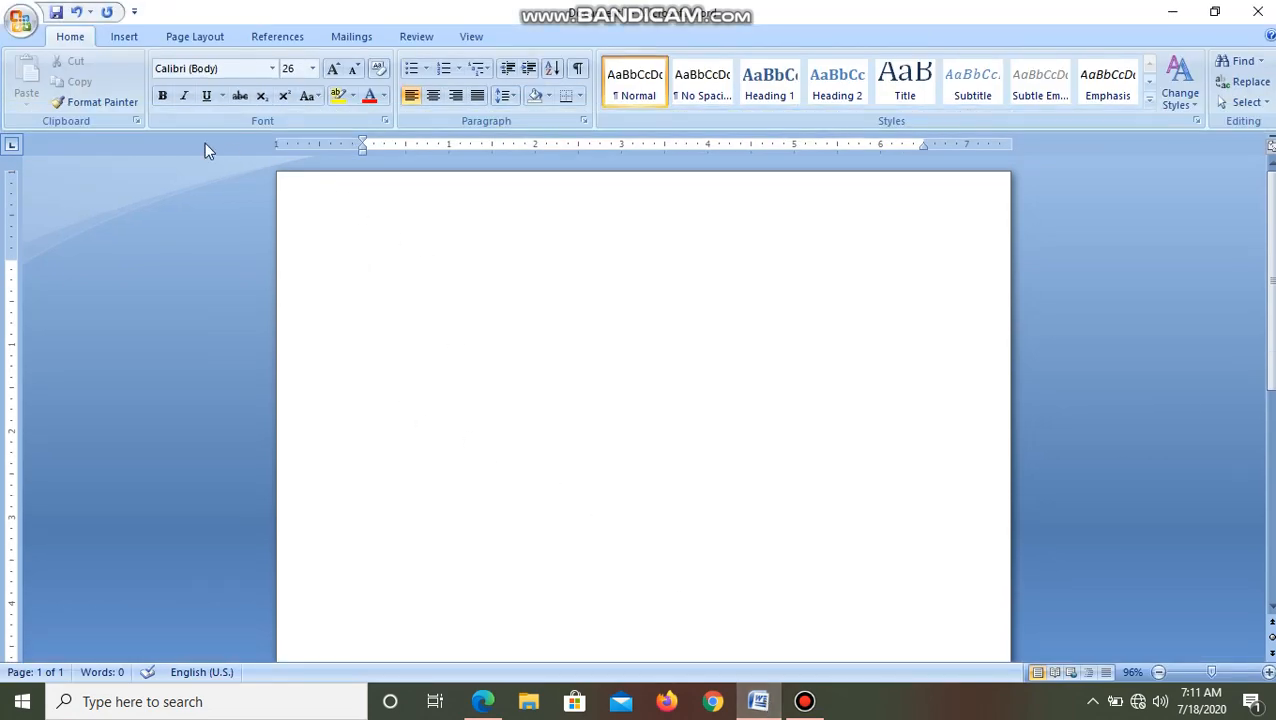
left_click(124, 36)
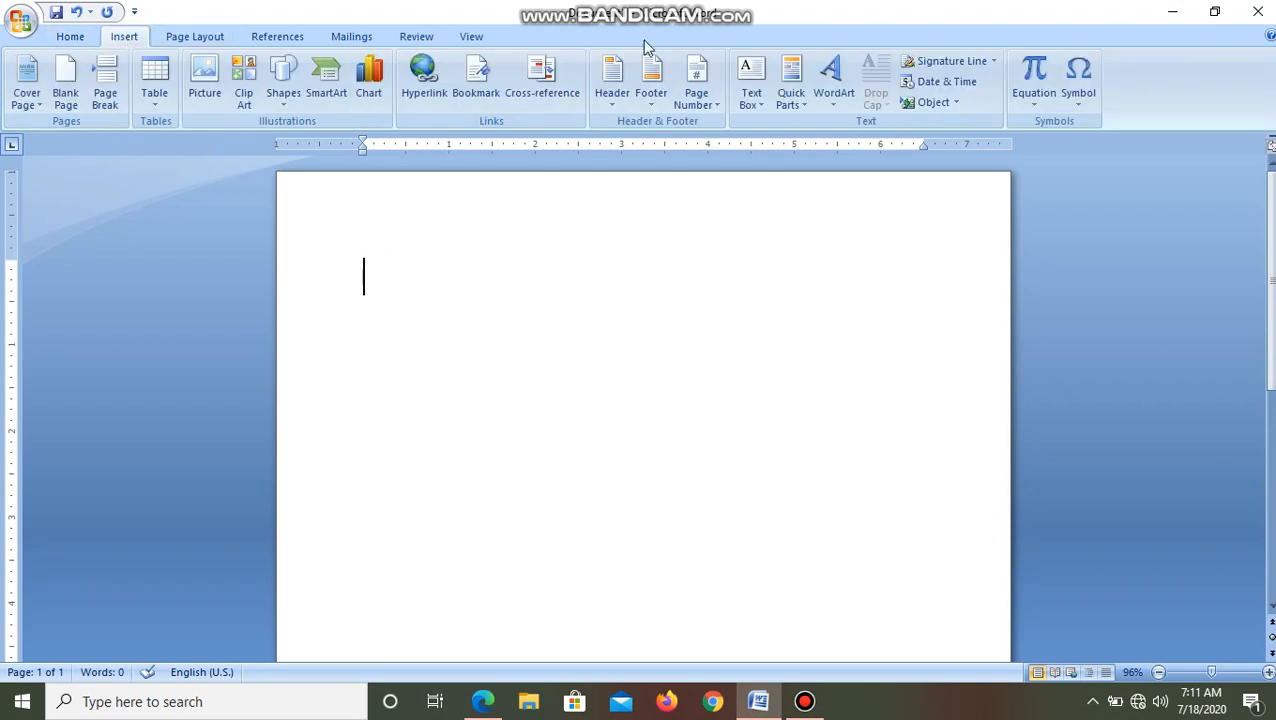
left_click(836, 93)
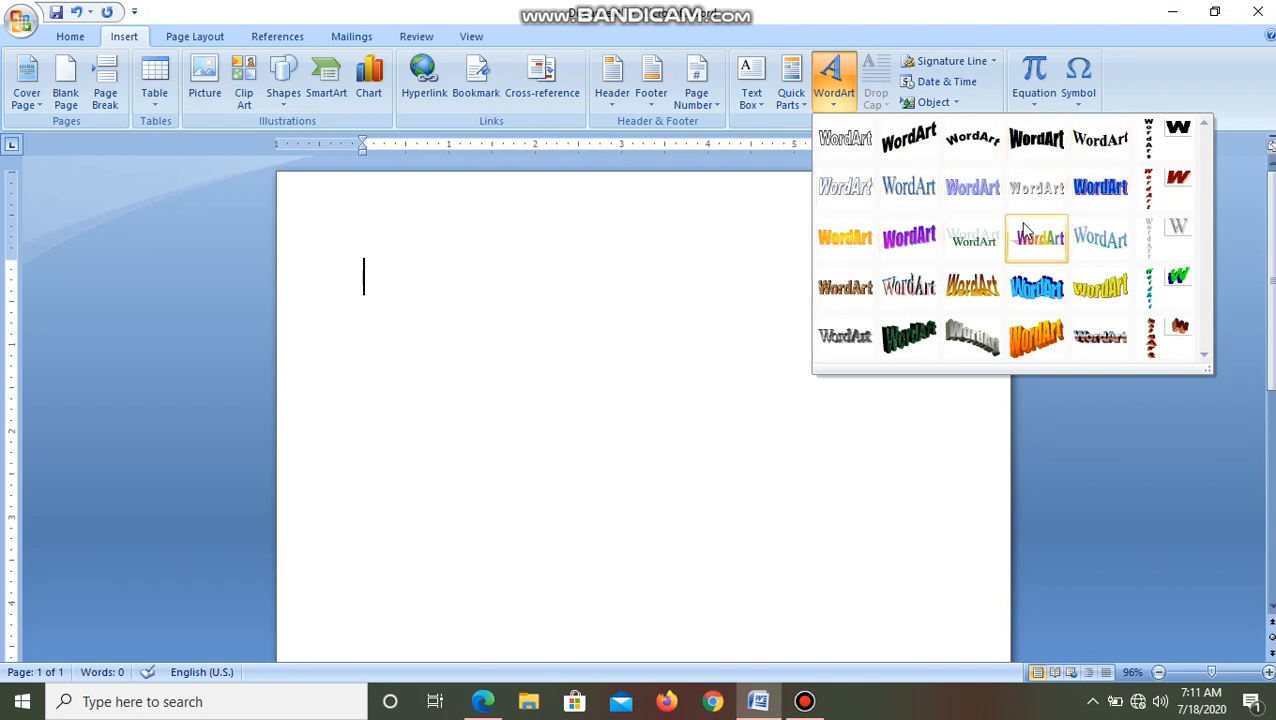
left_click(1038, 289)
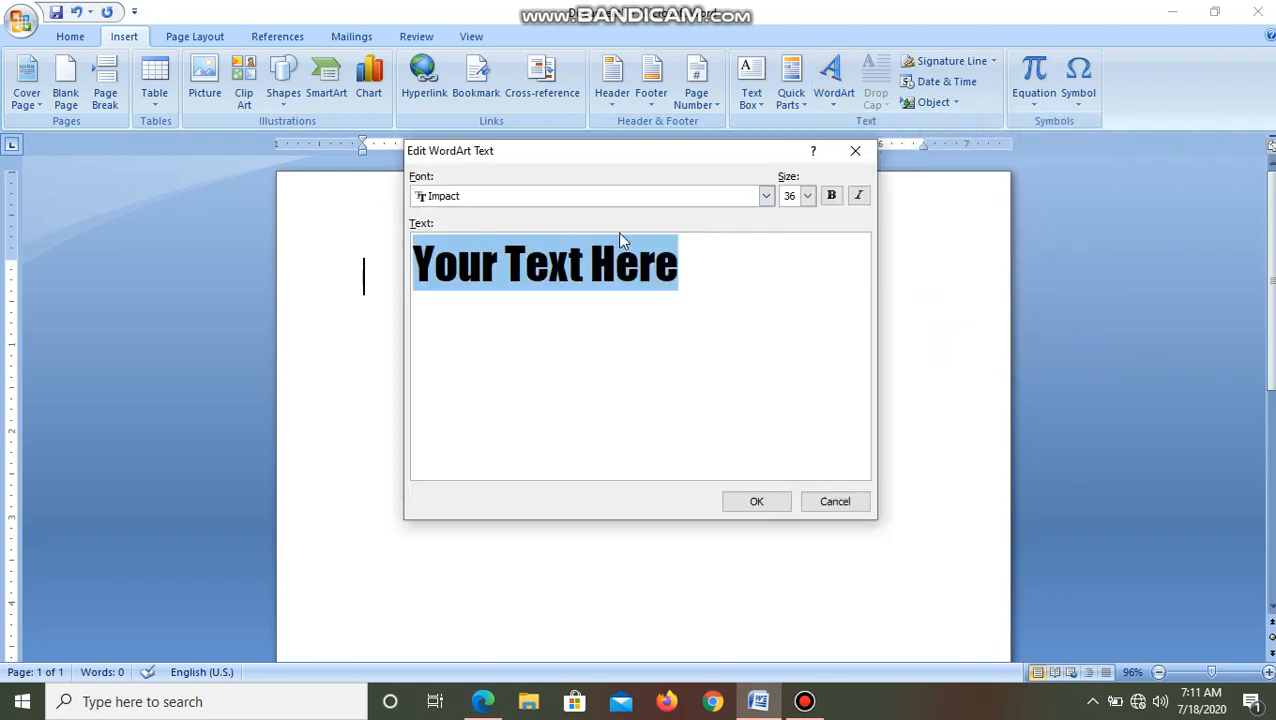
type("Adiyt")
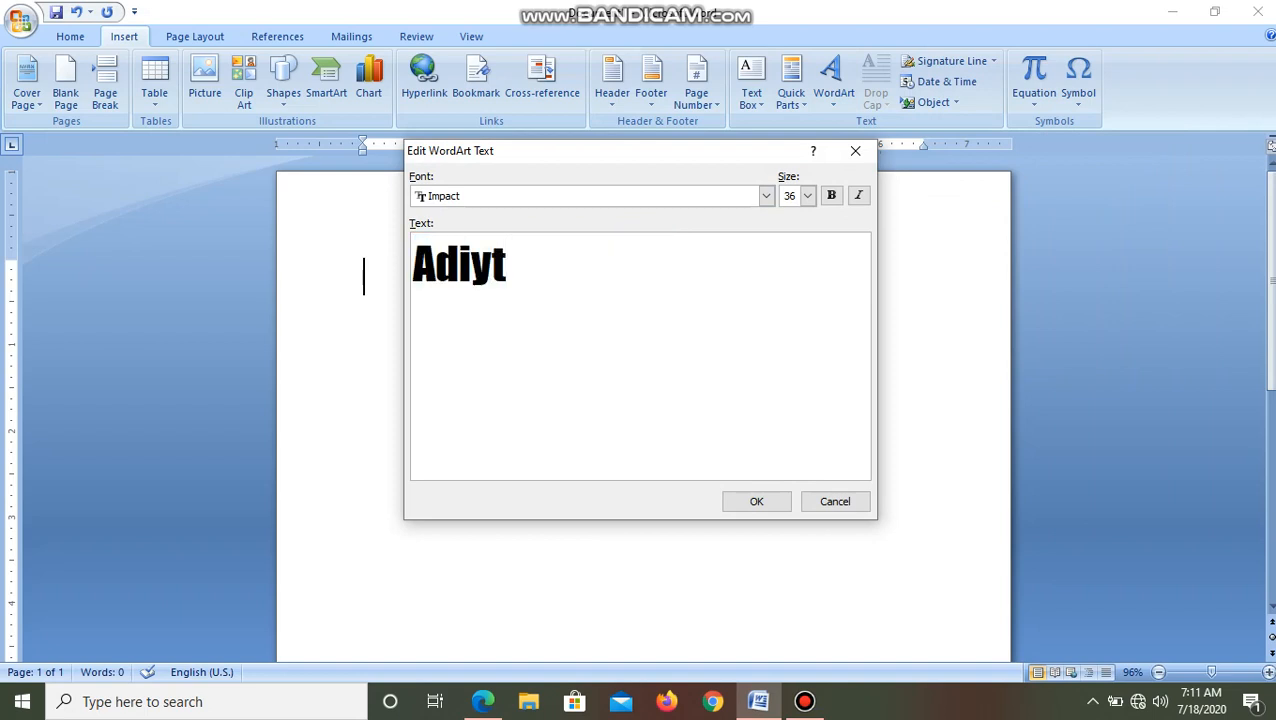
key("BackSpace")
key("BackSpace")
type("tya B")
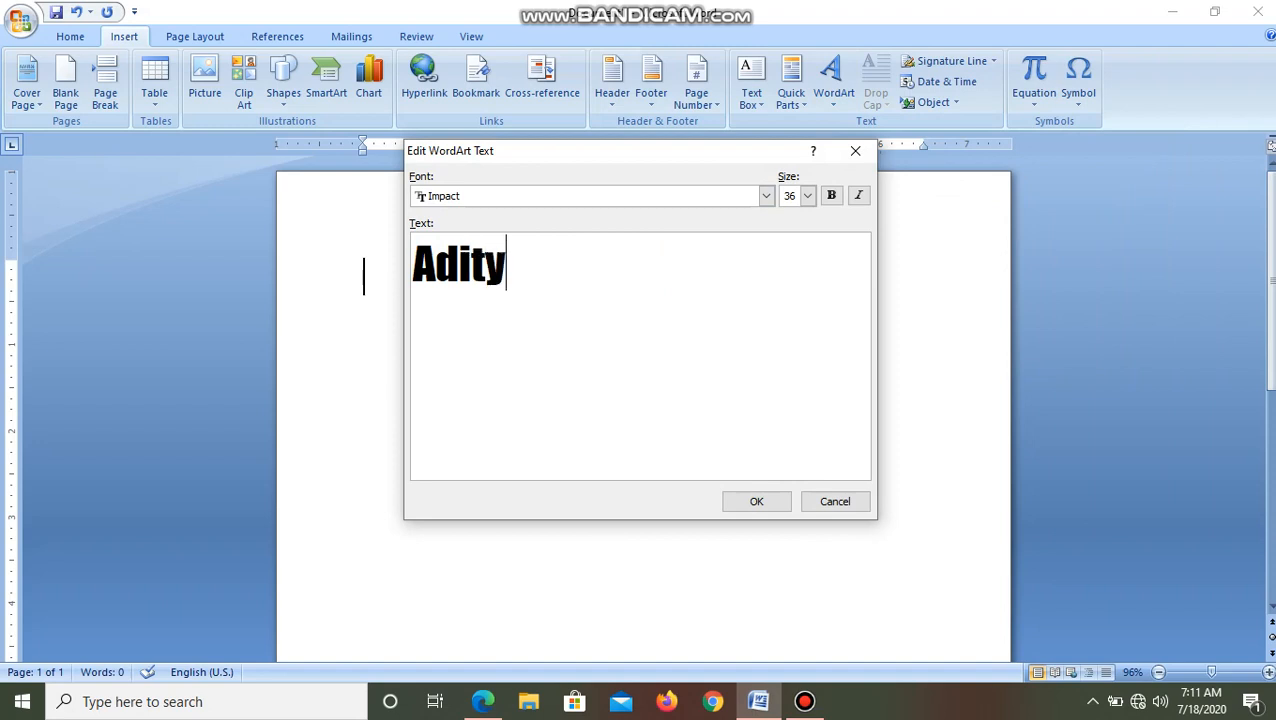
type("irl")
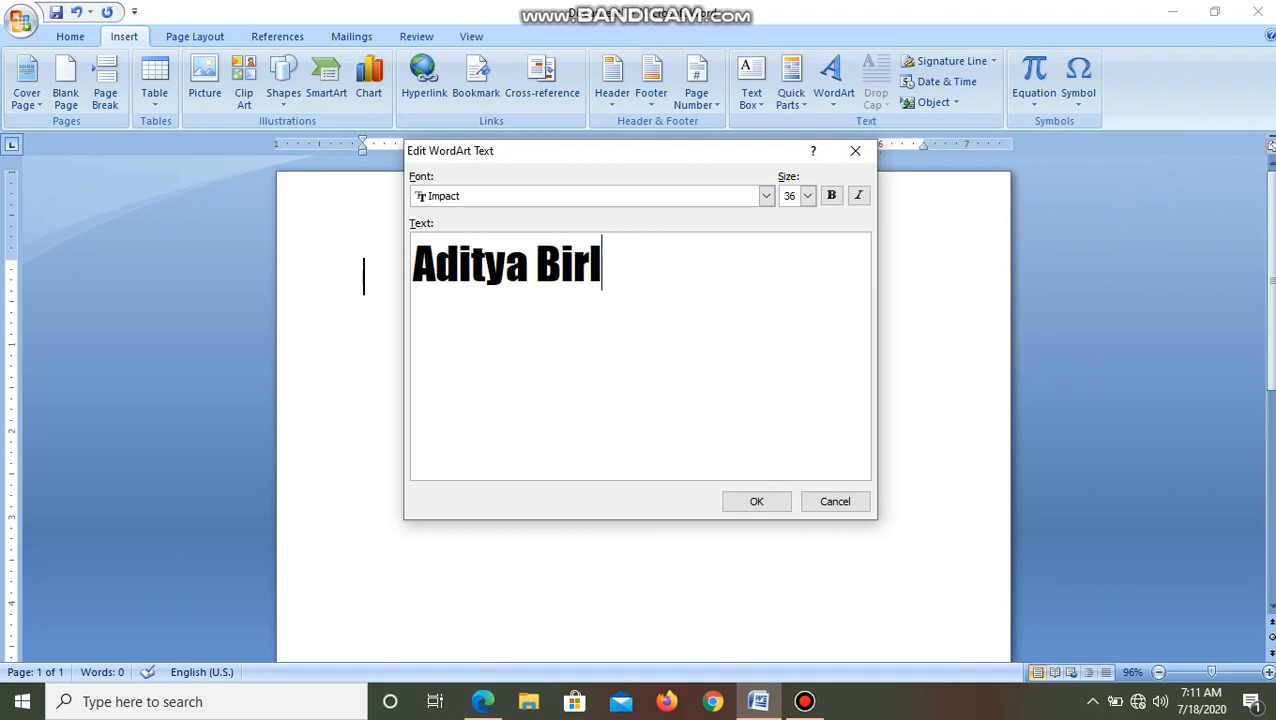
type("a Pub")
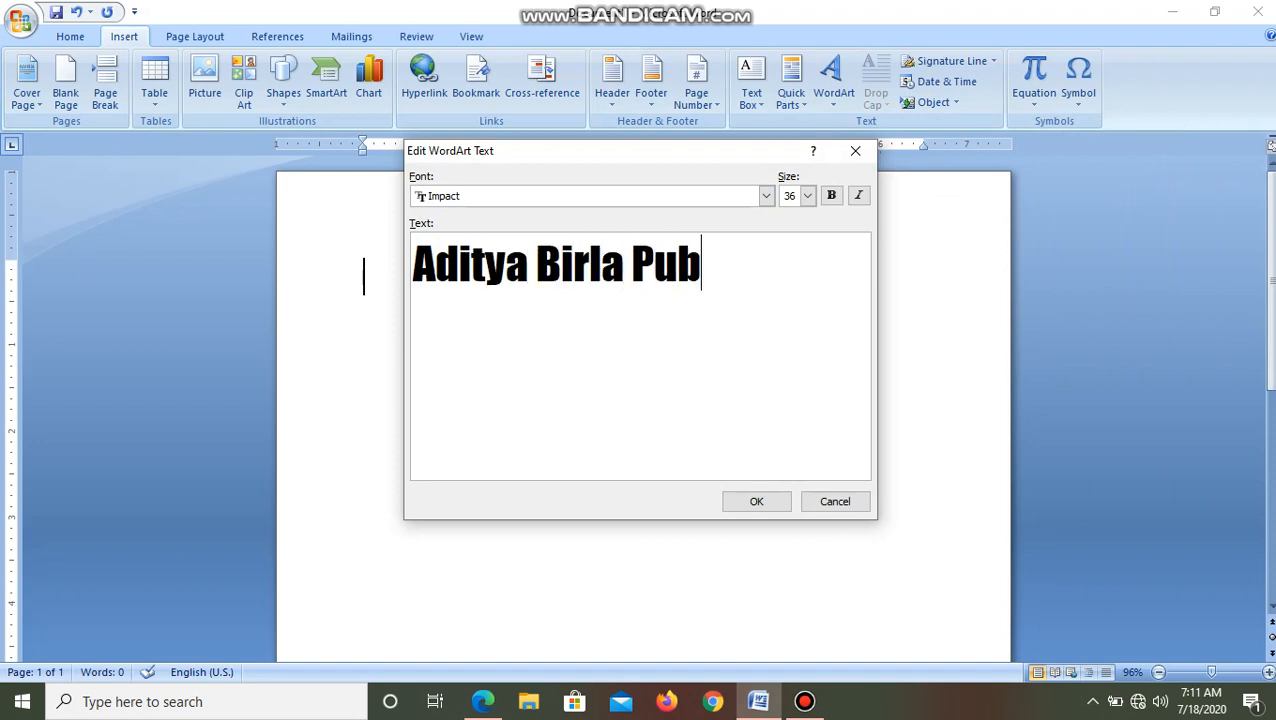
type("lic School")
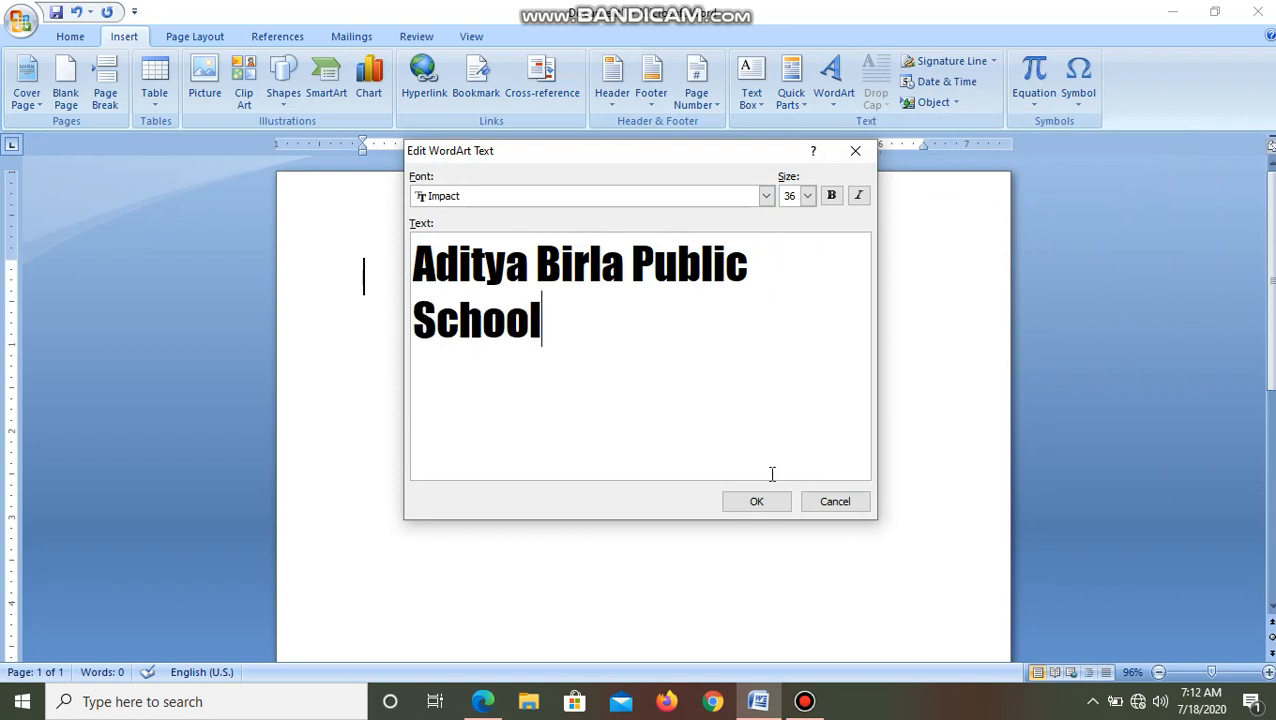
left_click(756, 501)
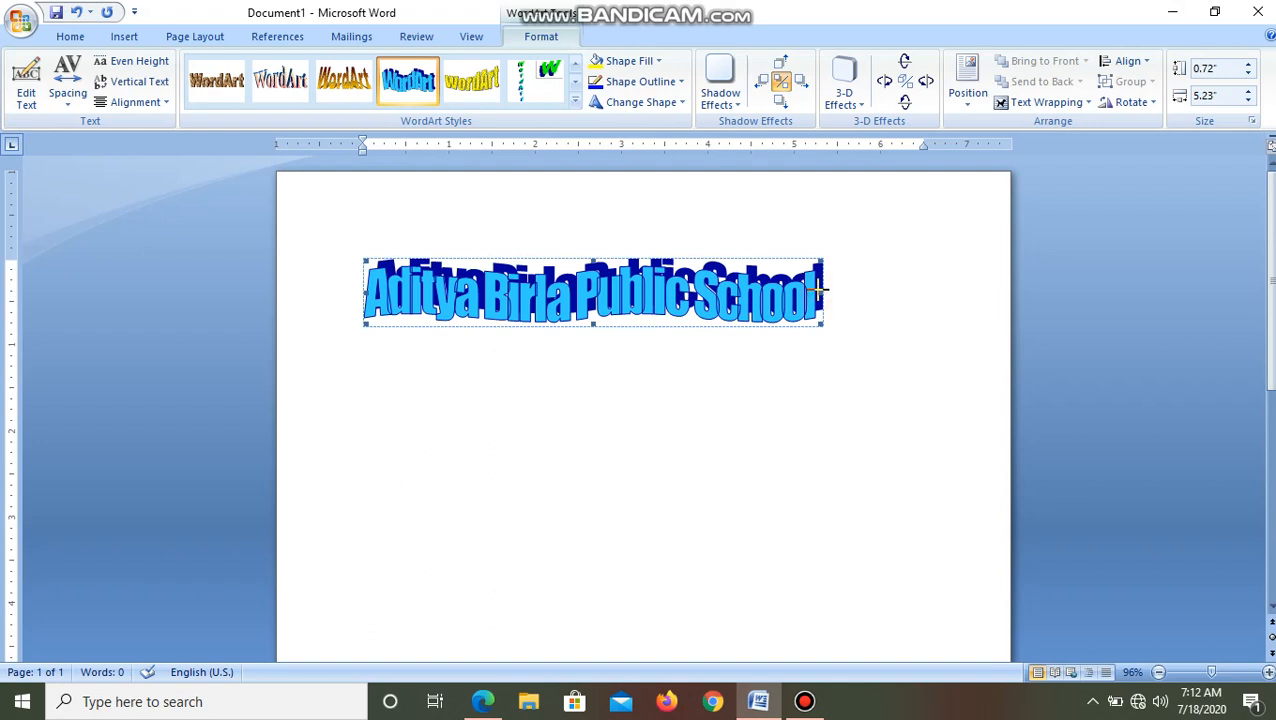
- Enlarge the WordArt title to about 6.91" wide and 1.95" high, and set its fill to the darker theme orange
left_click_drag(822, 290, 958, 287)
left_click_drag(666, 324, 666, 430)
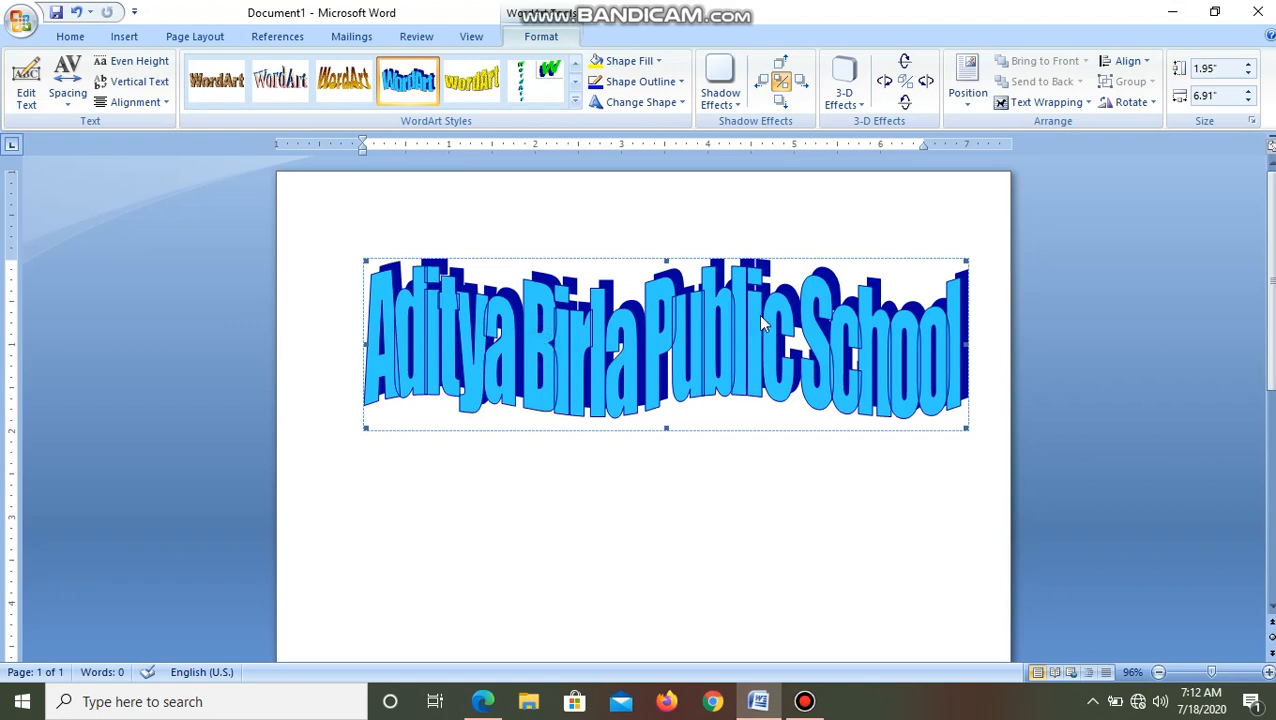
right_click(590, 390)
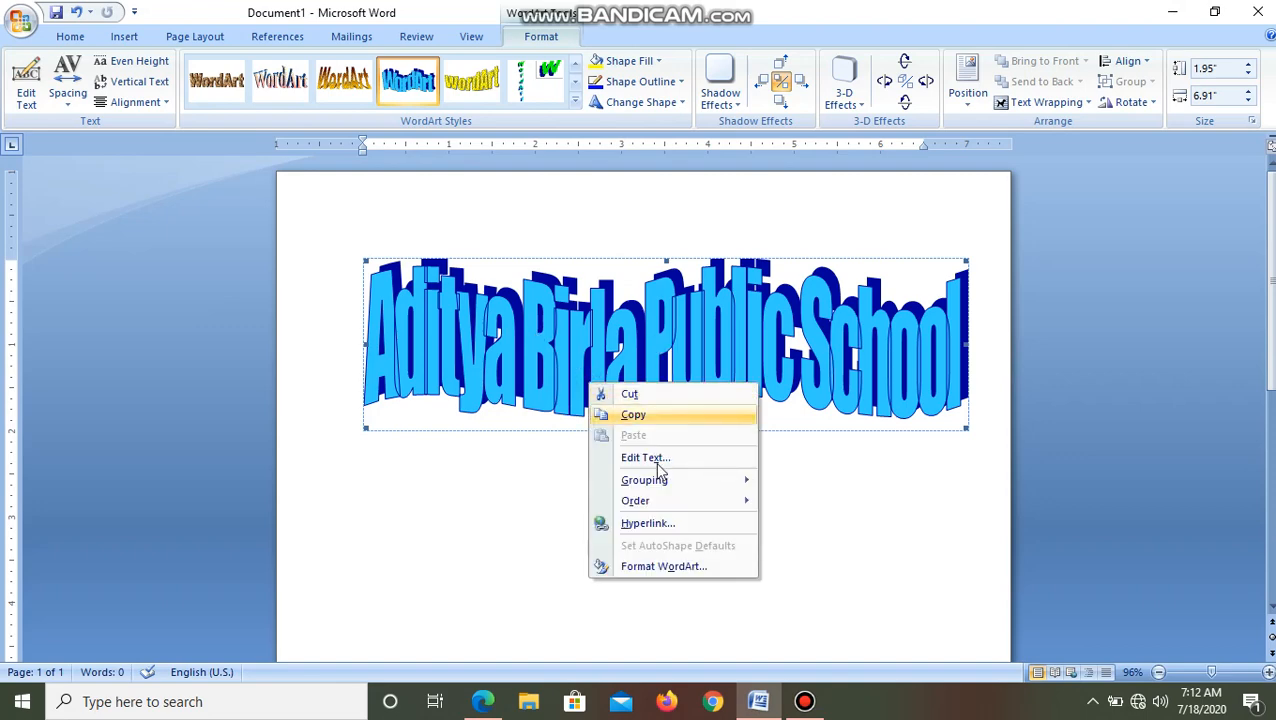
left_click(662, 566)
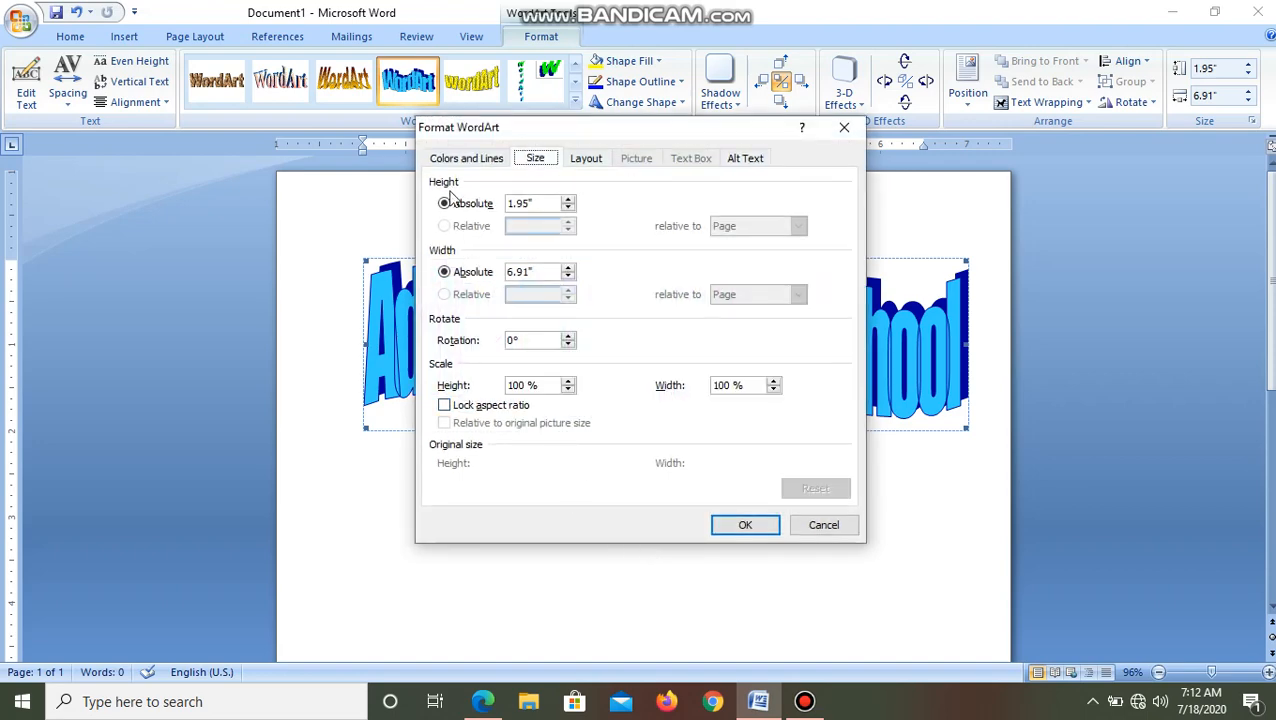
left_click(464, 160)
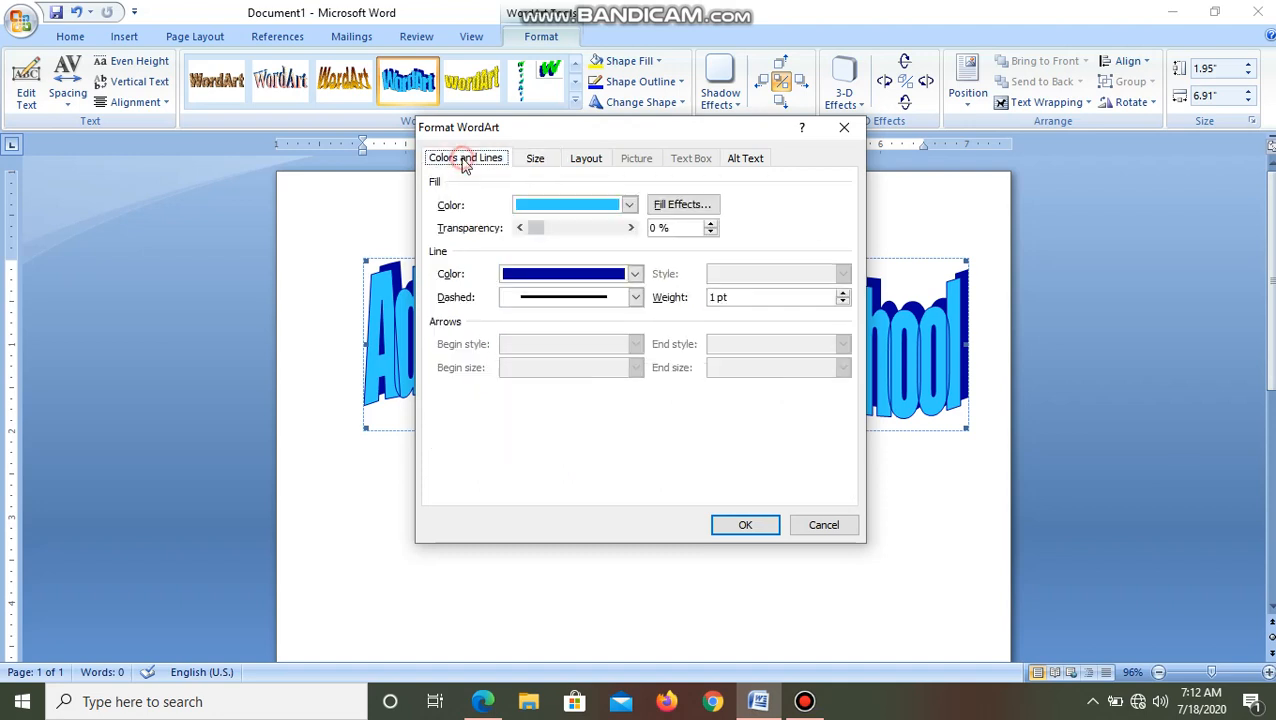
left_click(630, 205)
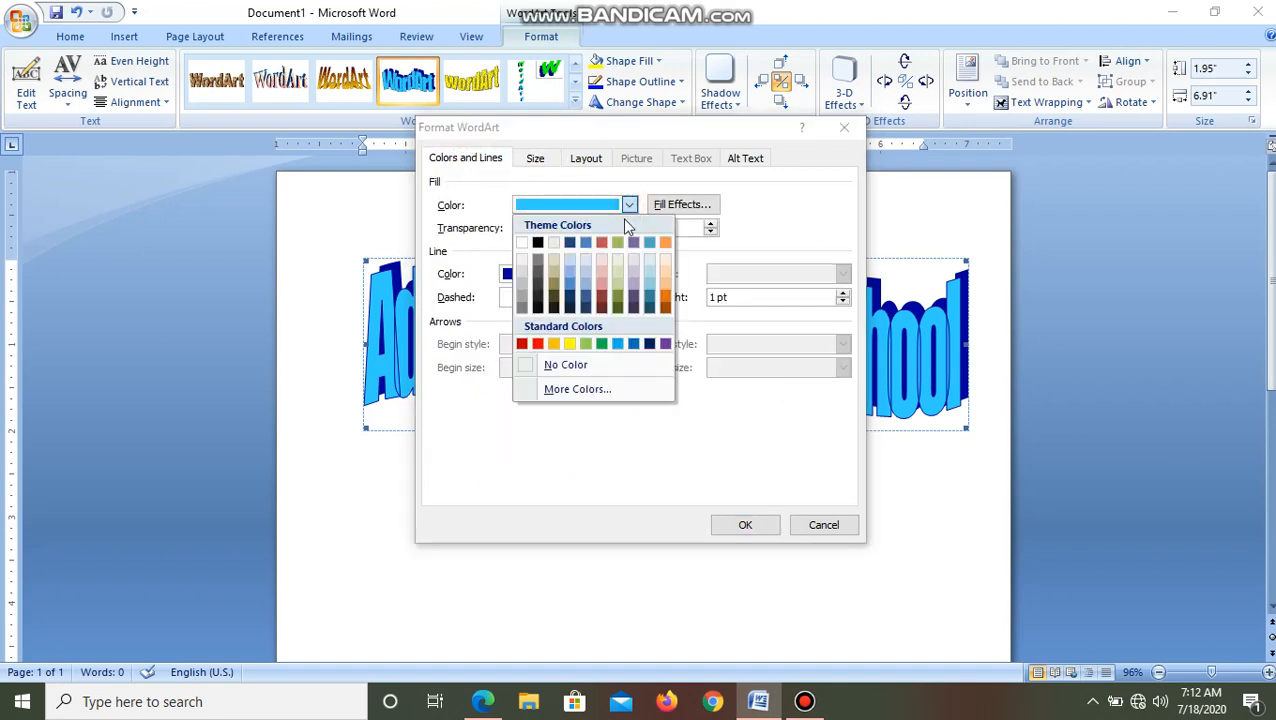
left_click(666, 297)
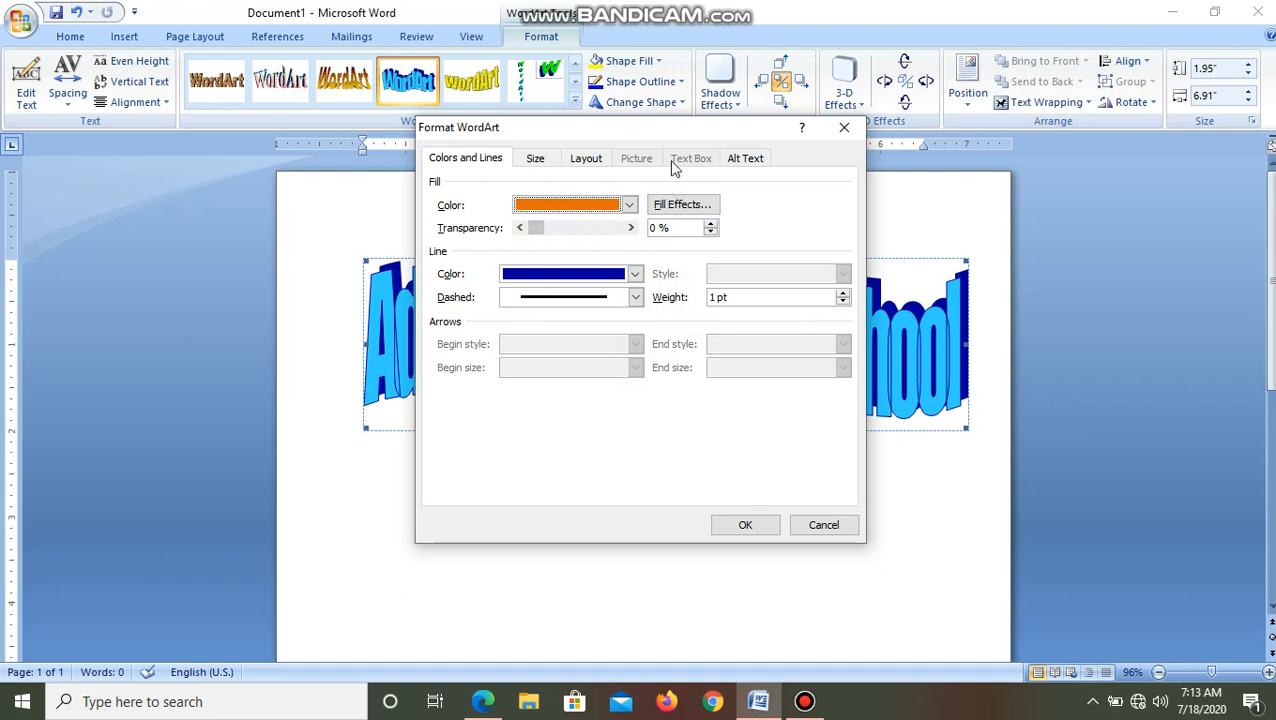
left_click(744, 527)
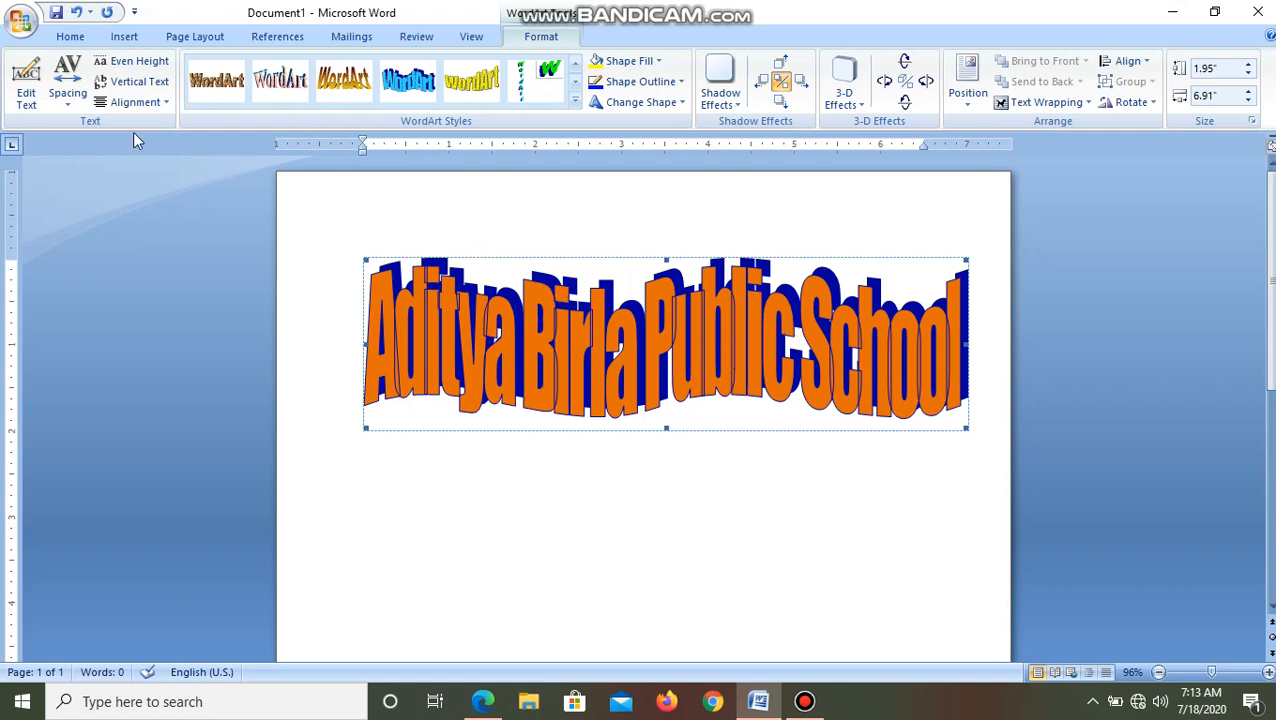
- Try the Normal, Loose and Very Loose character spacings on the WordArt title
left_click(68, 100)
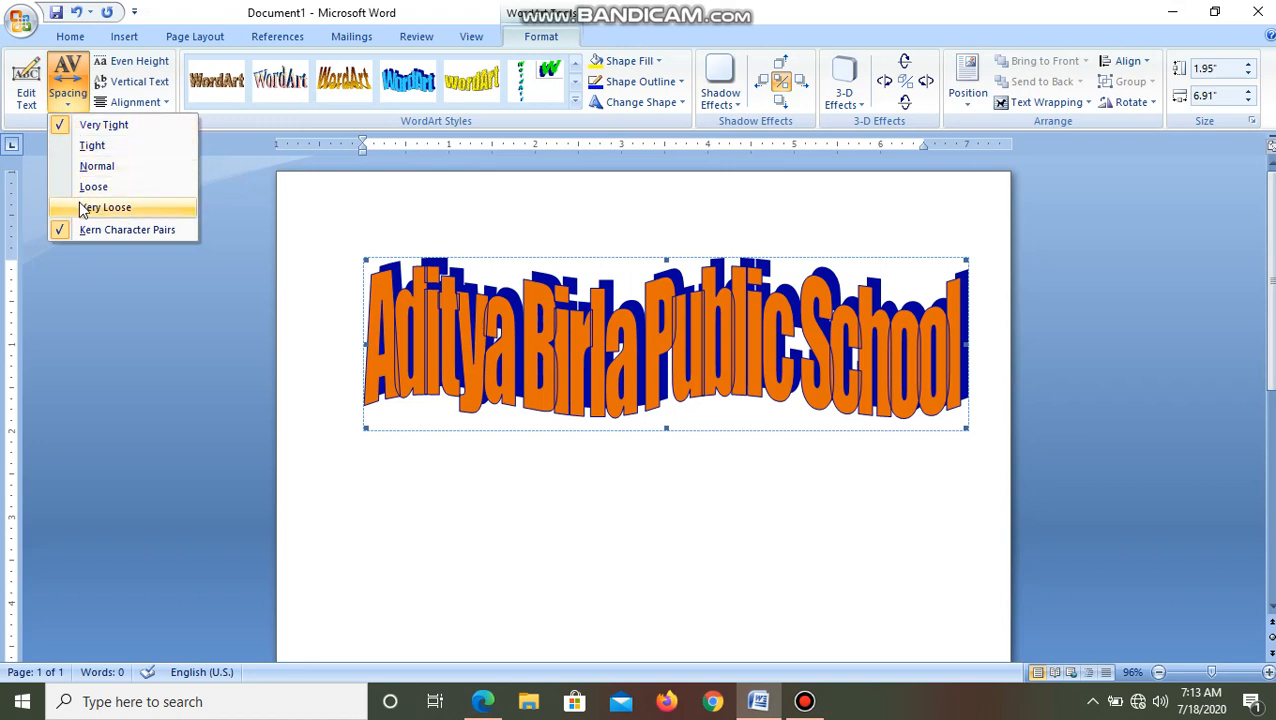
left_click(80, 167)
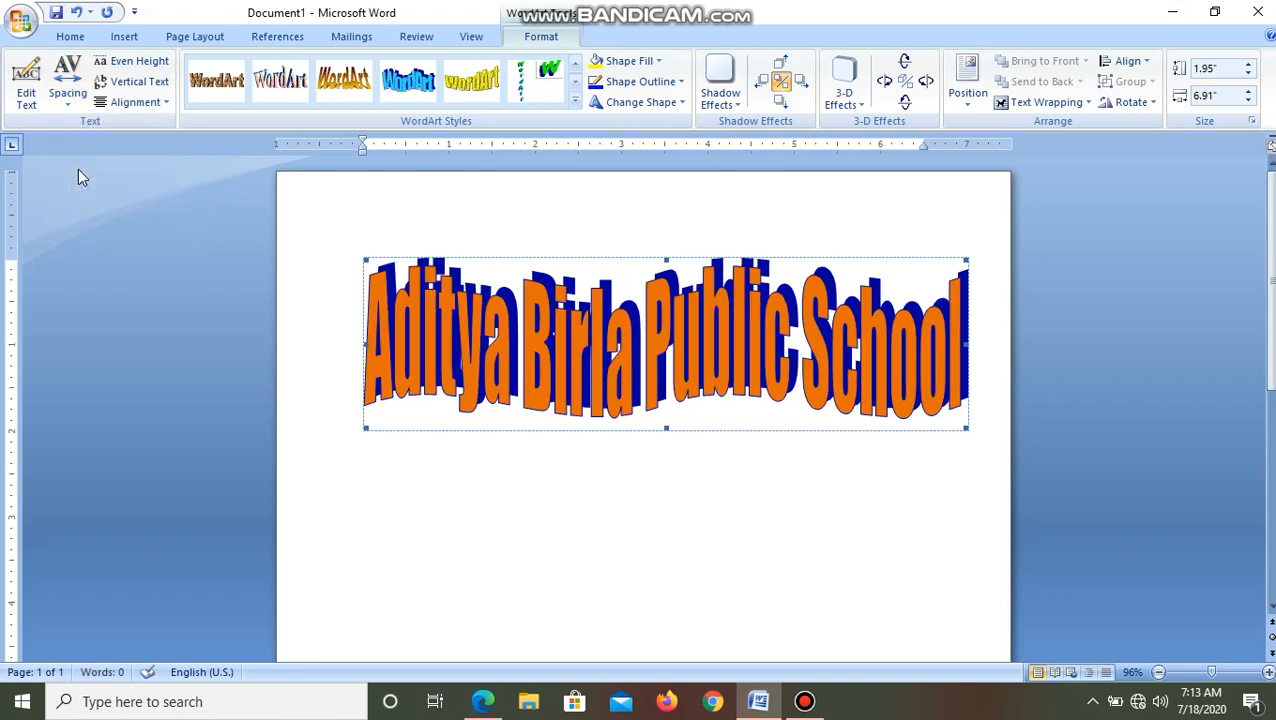
left_click(70, 88)
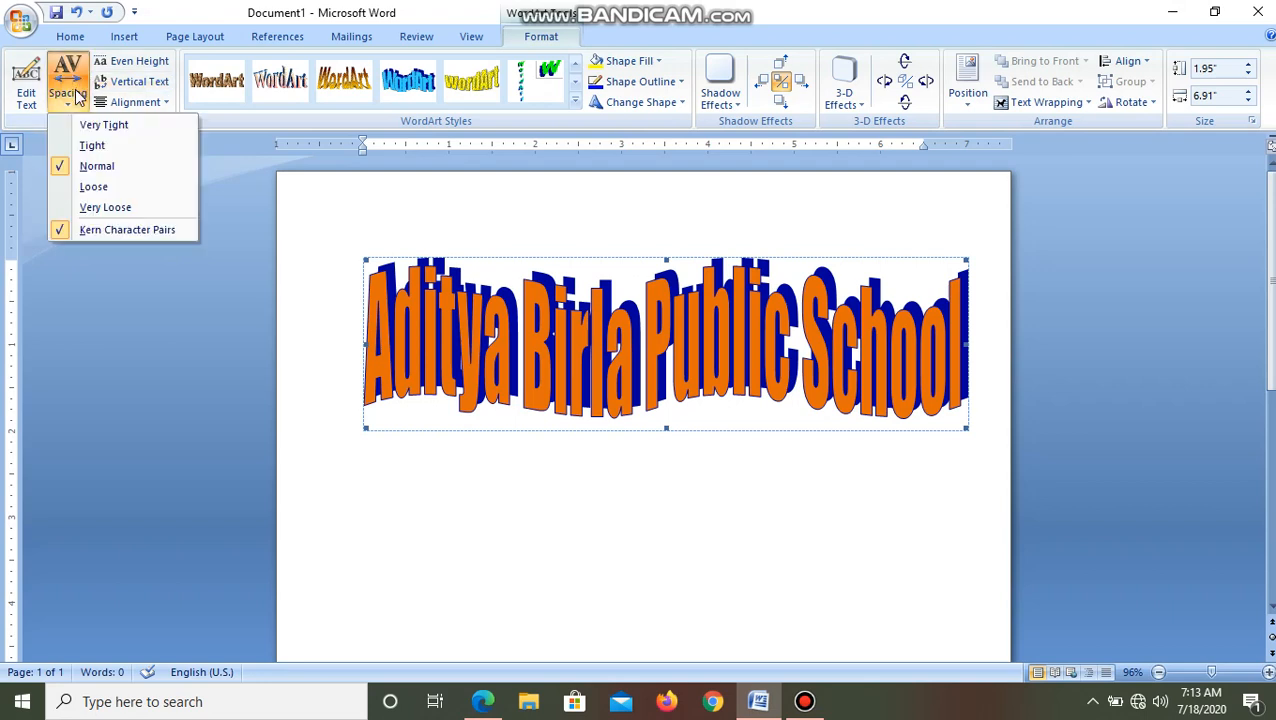
left_click(75, 189)
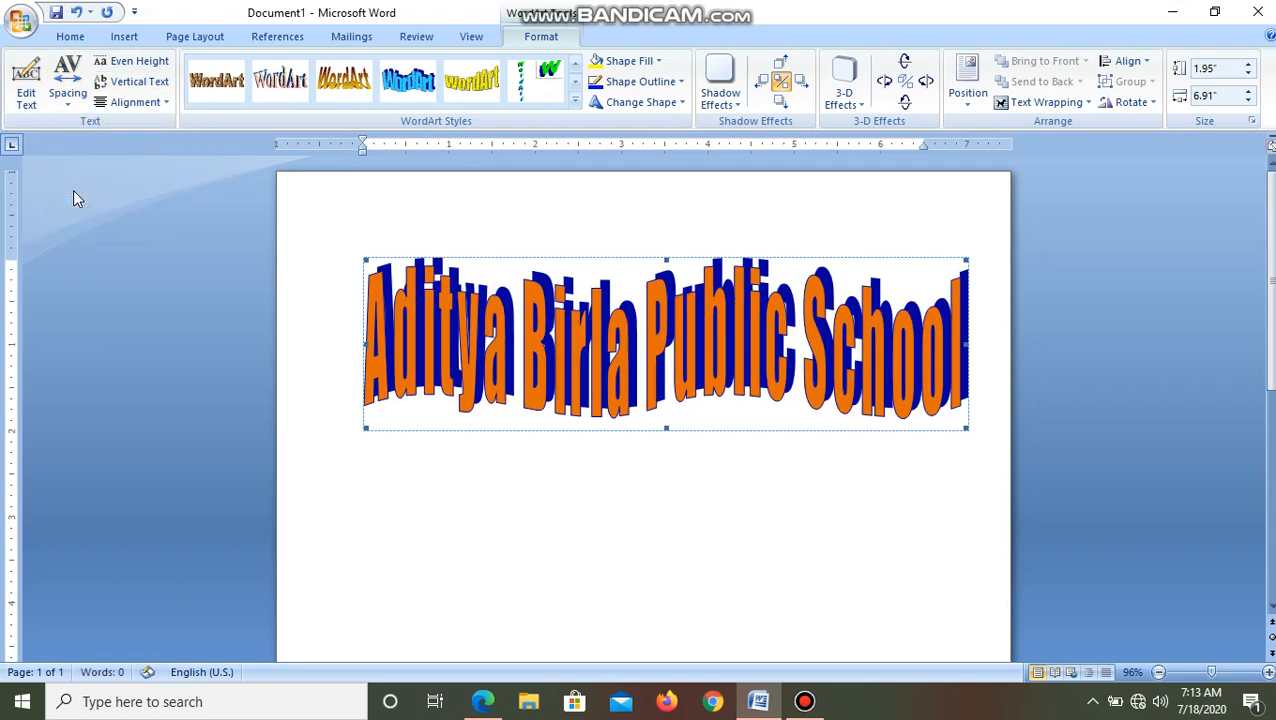
left_click(88, 93)
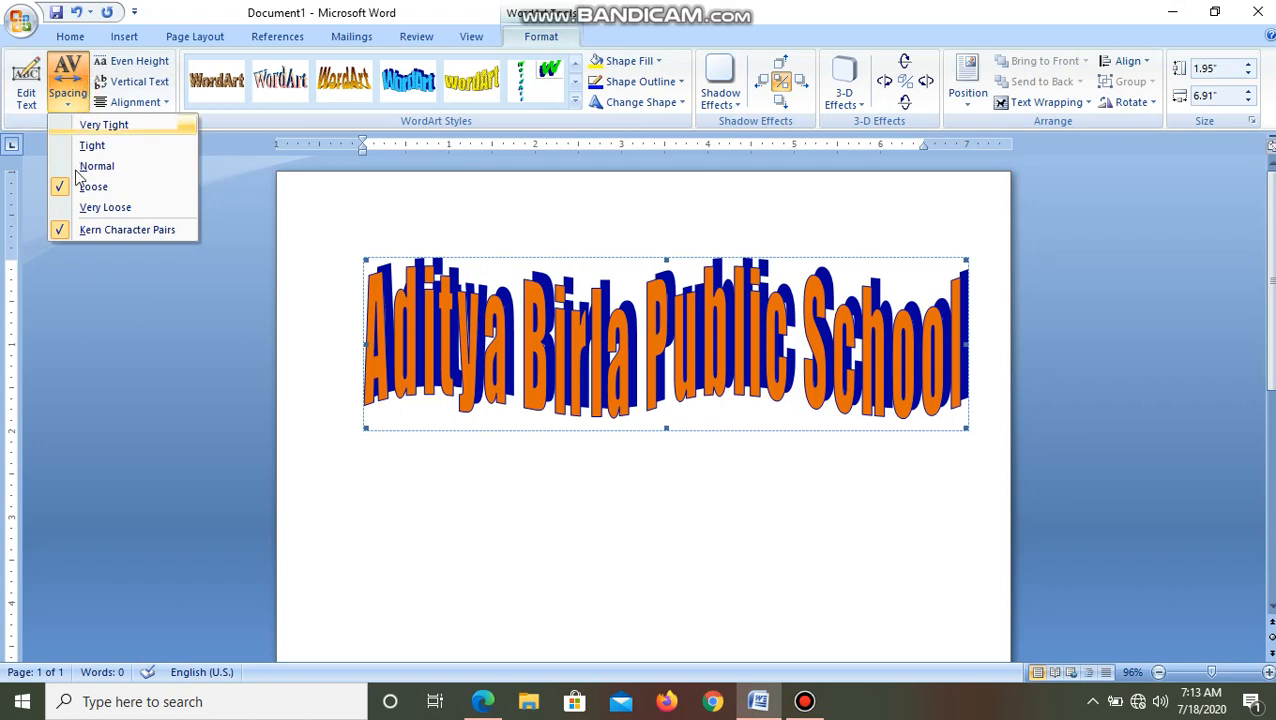
left_click(88, 210)
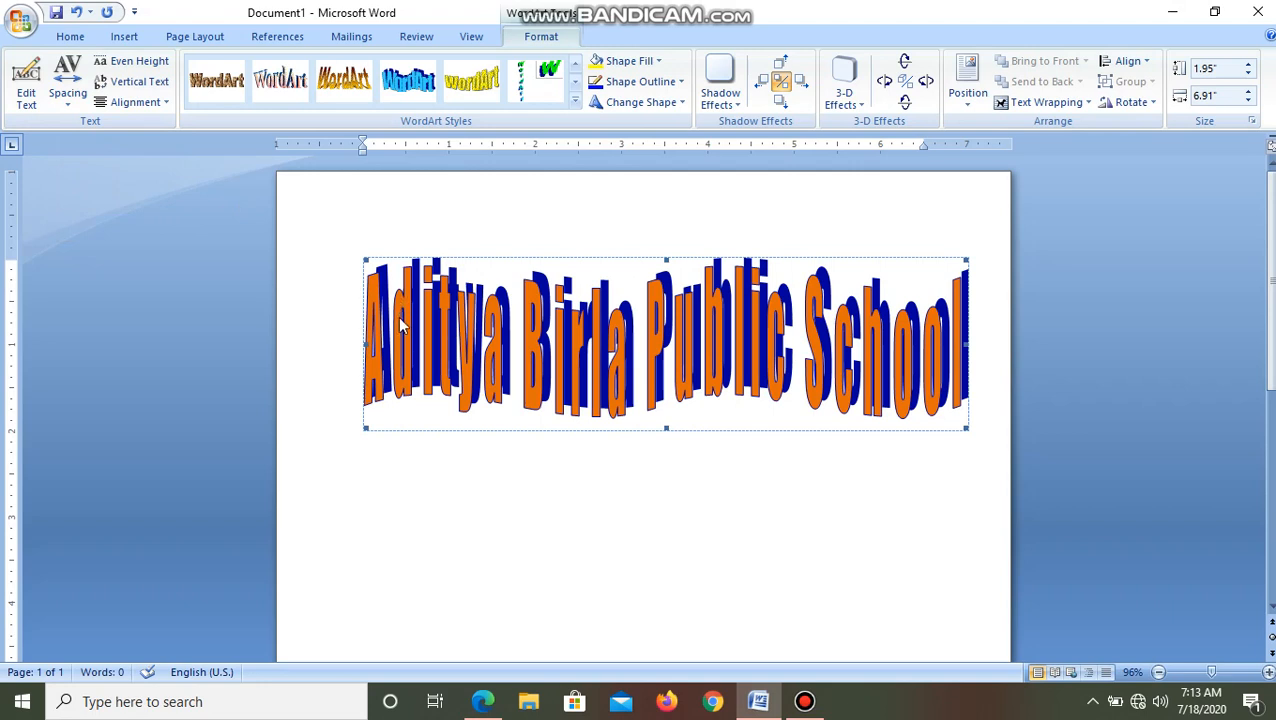
left_click(68, 88)
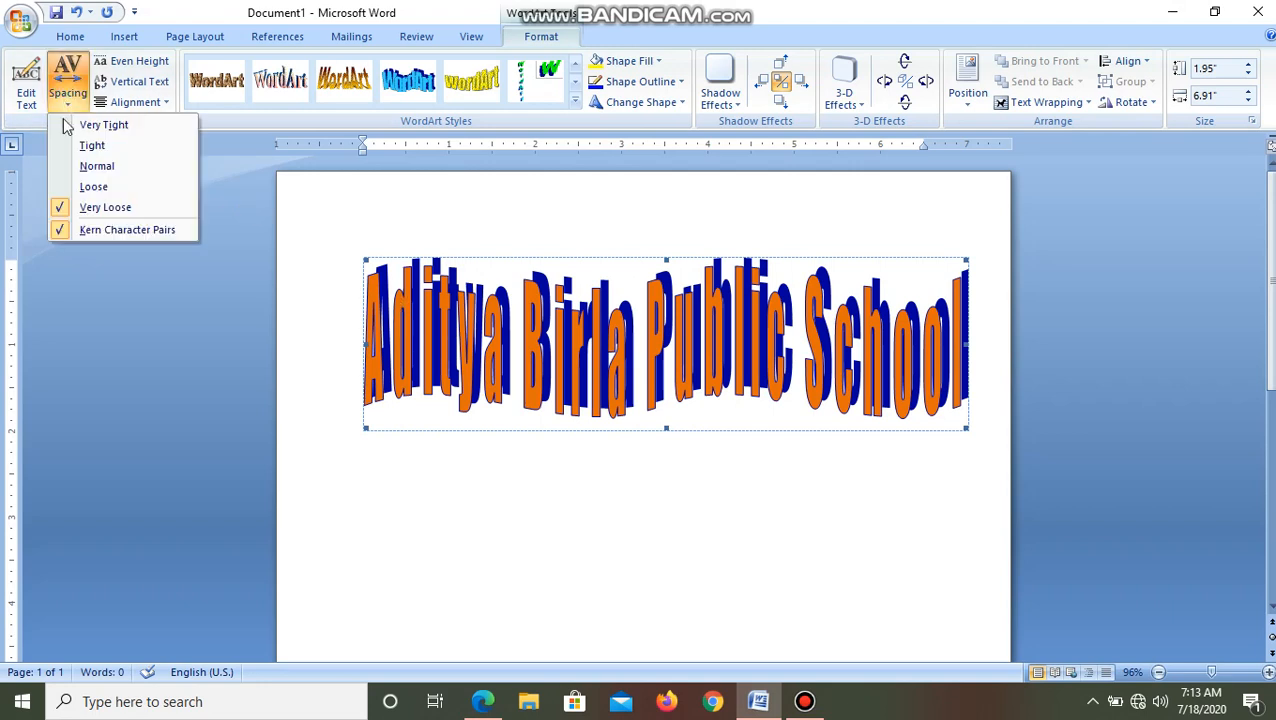
left_click(90, 208)
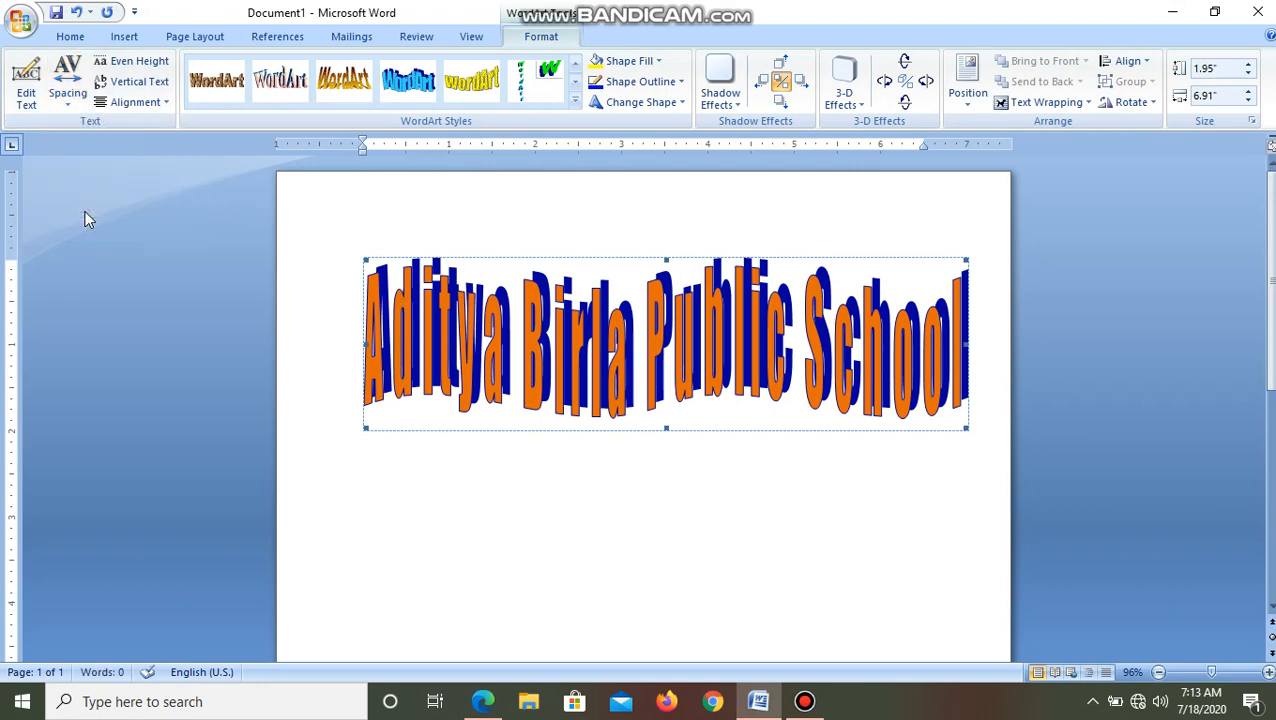
left_click(66, 82)
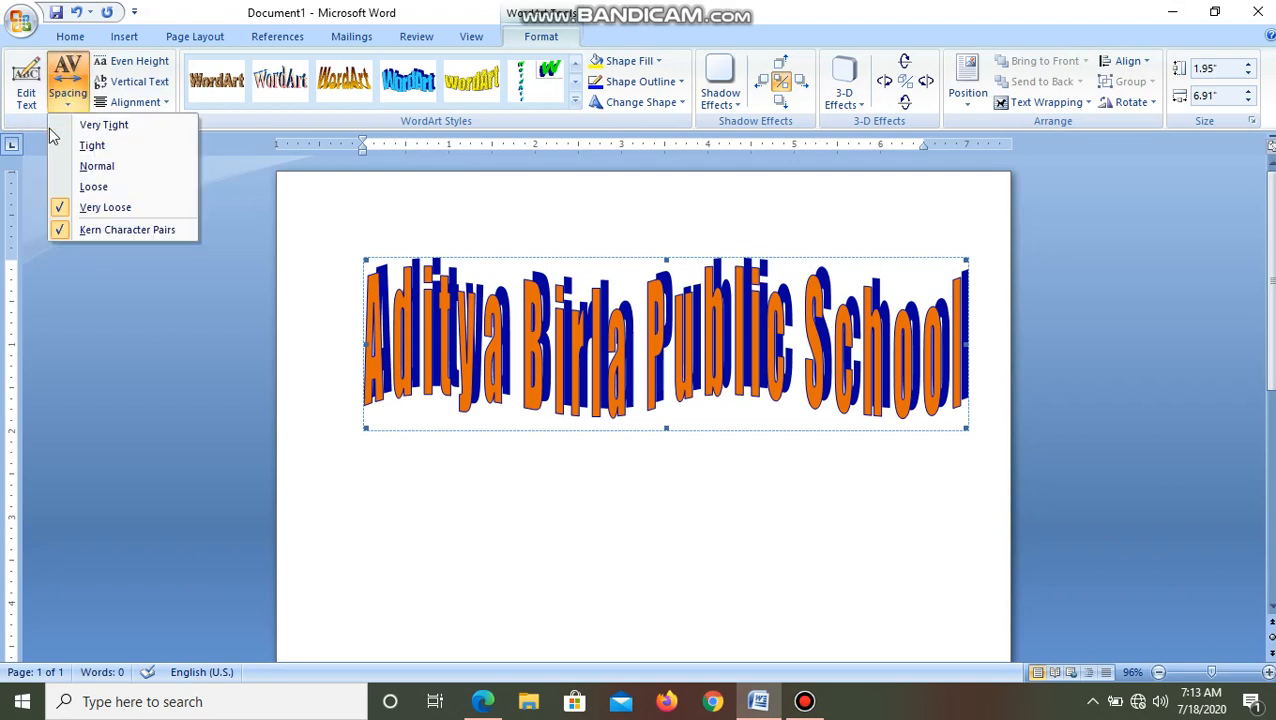
left_click(59, 212)
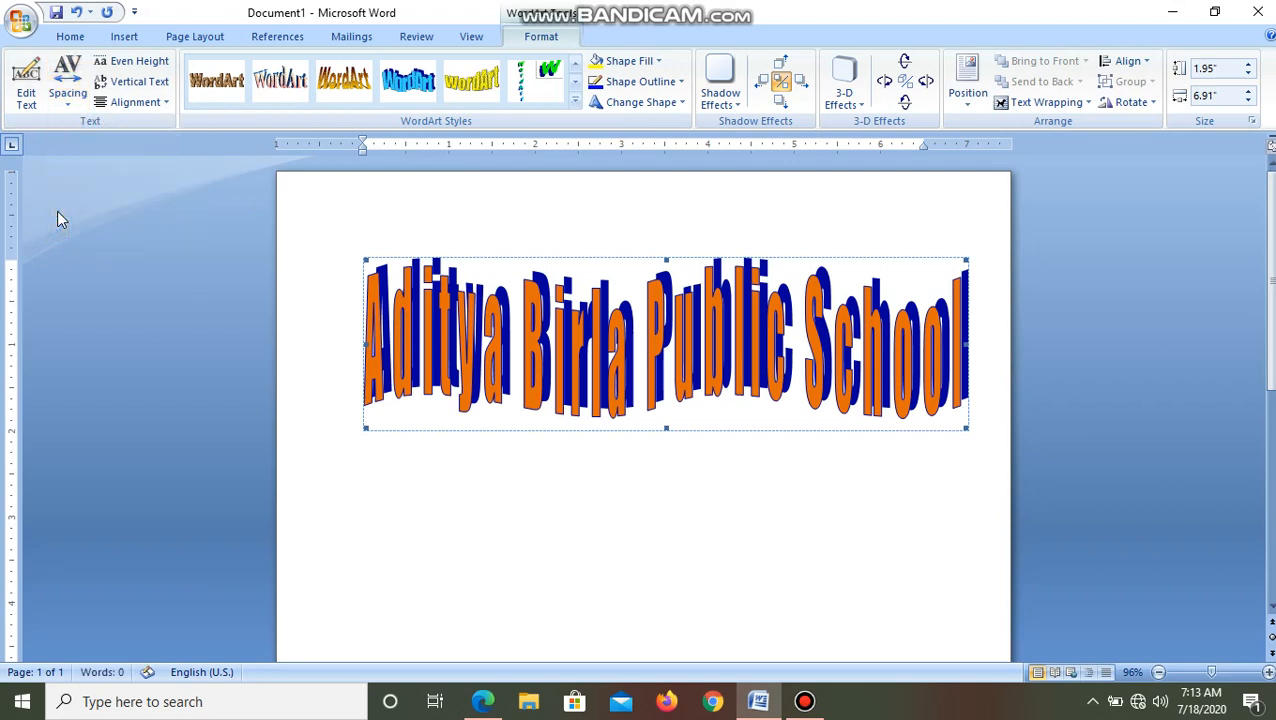
- Set the WordArt title's character spacing to Normal and deselect it
left_click(68, 100)
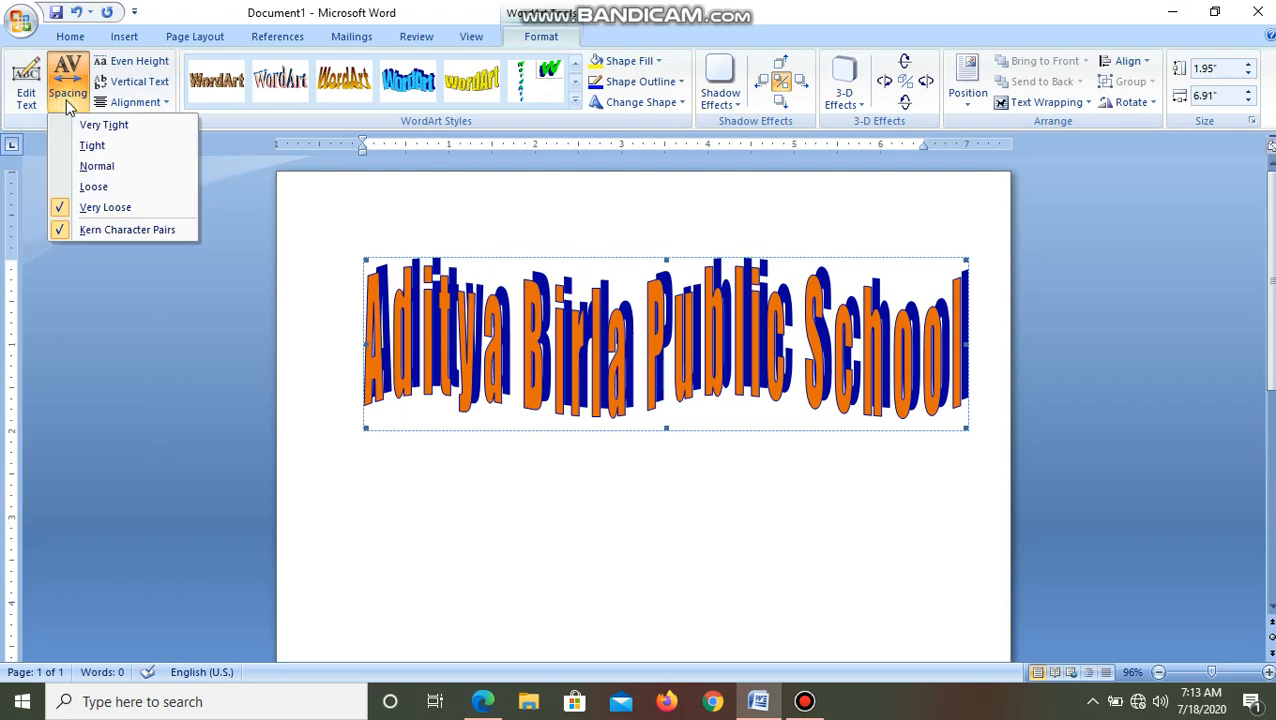
left_click(96, 166)
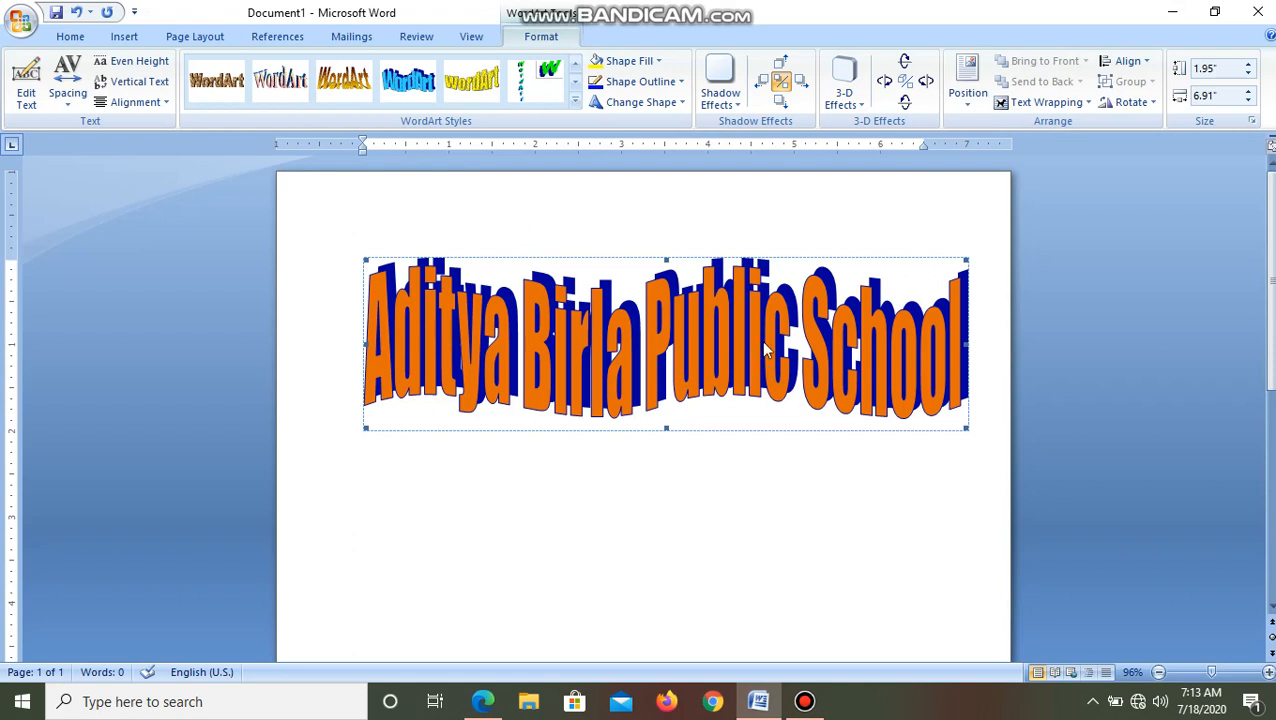
left_click(561, 496)
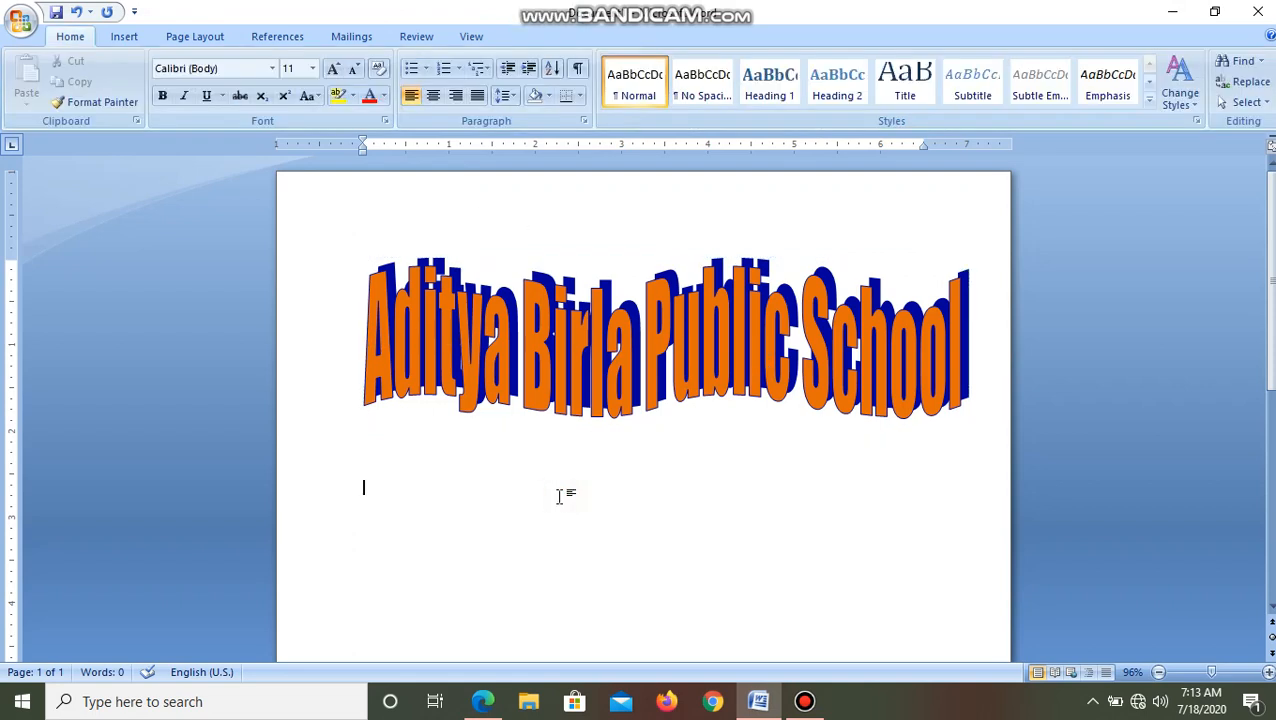
- Insert a Simple Text Box from the built-in text box gallery below the WordArt title
left_click(122, 40)
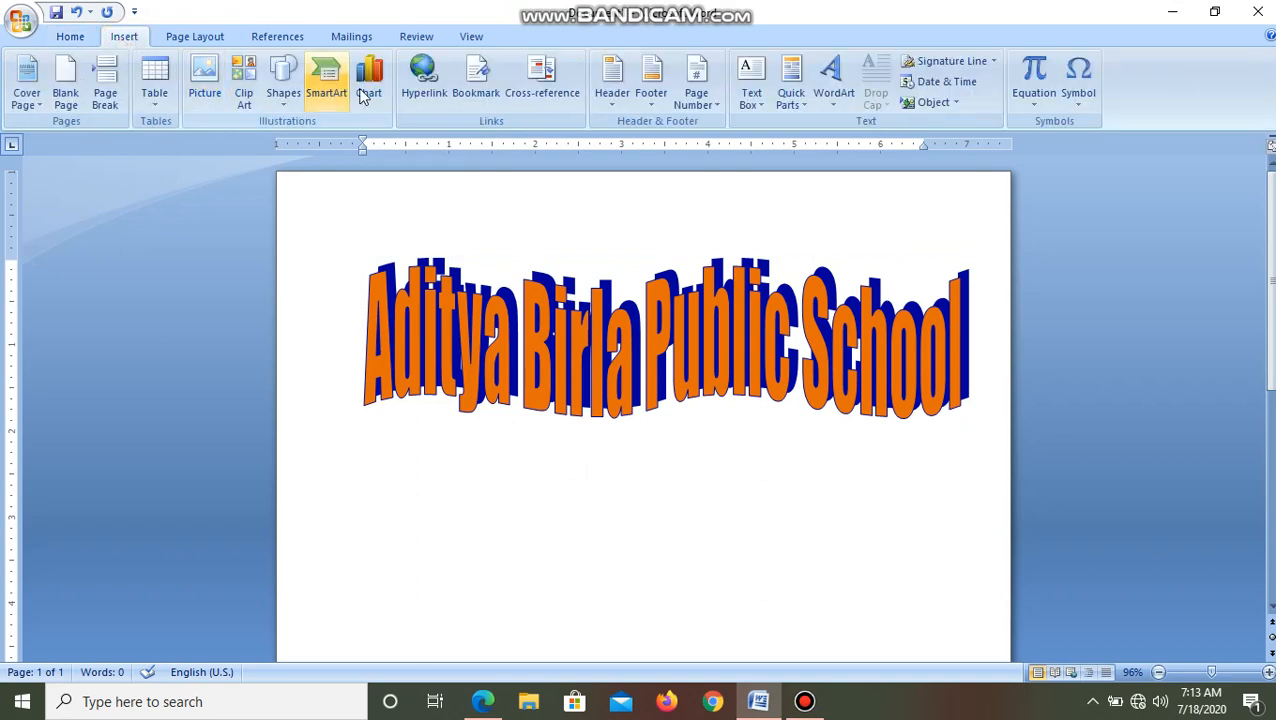
left_click(758, 104)
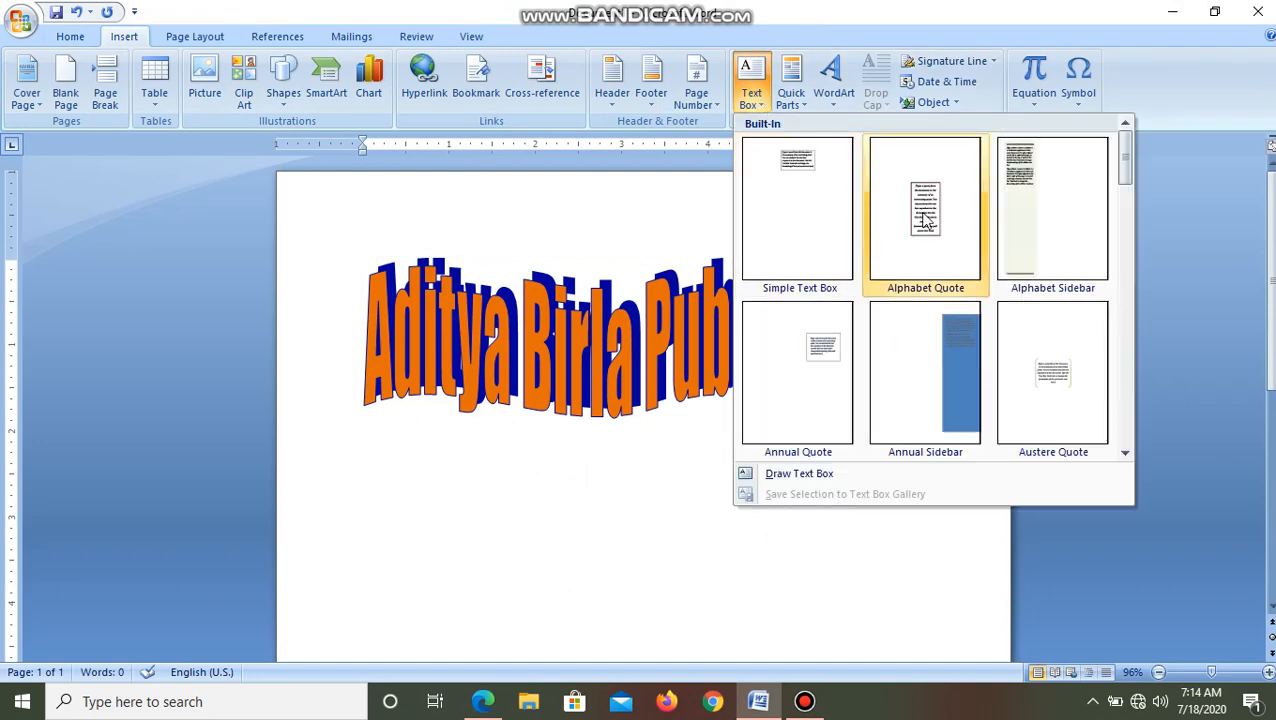
left_click(785, 205)
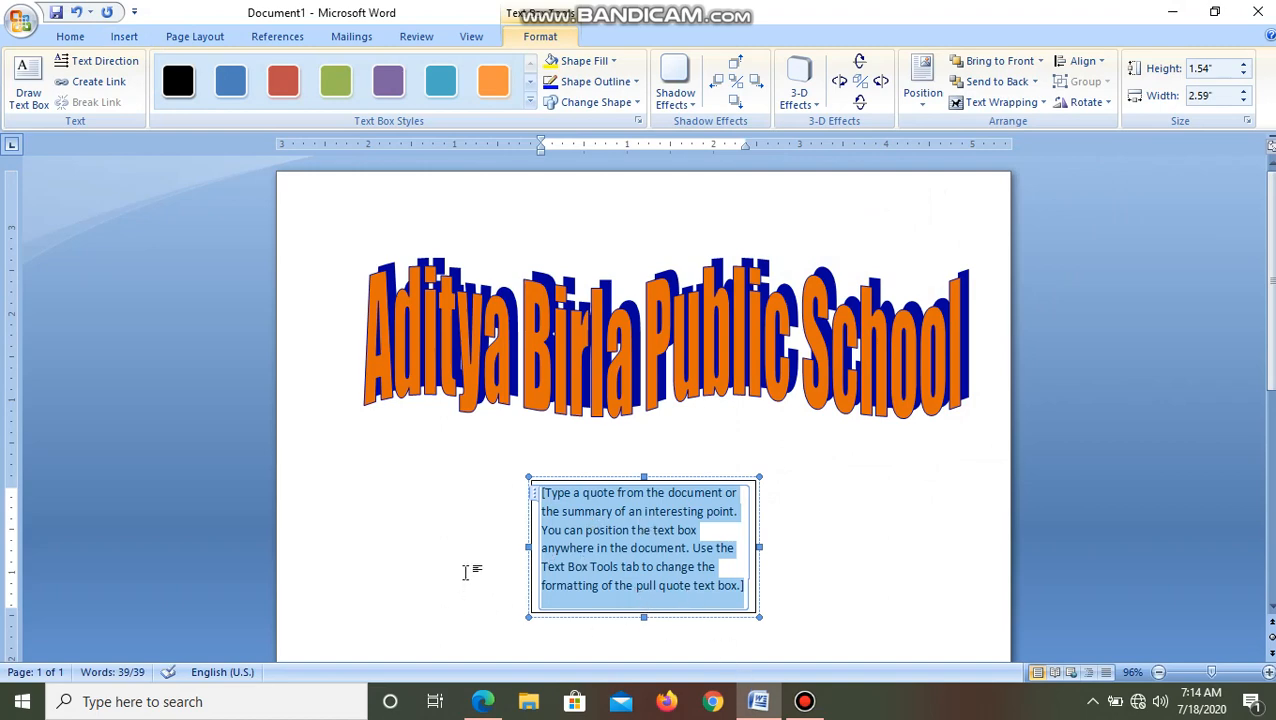
- Switch to the class 5.pdf textbook in Edge, examine the WordArt formatting pages 18 and 19, and return to the Word document
mouse_move(783, 718)
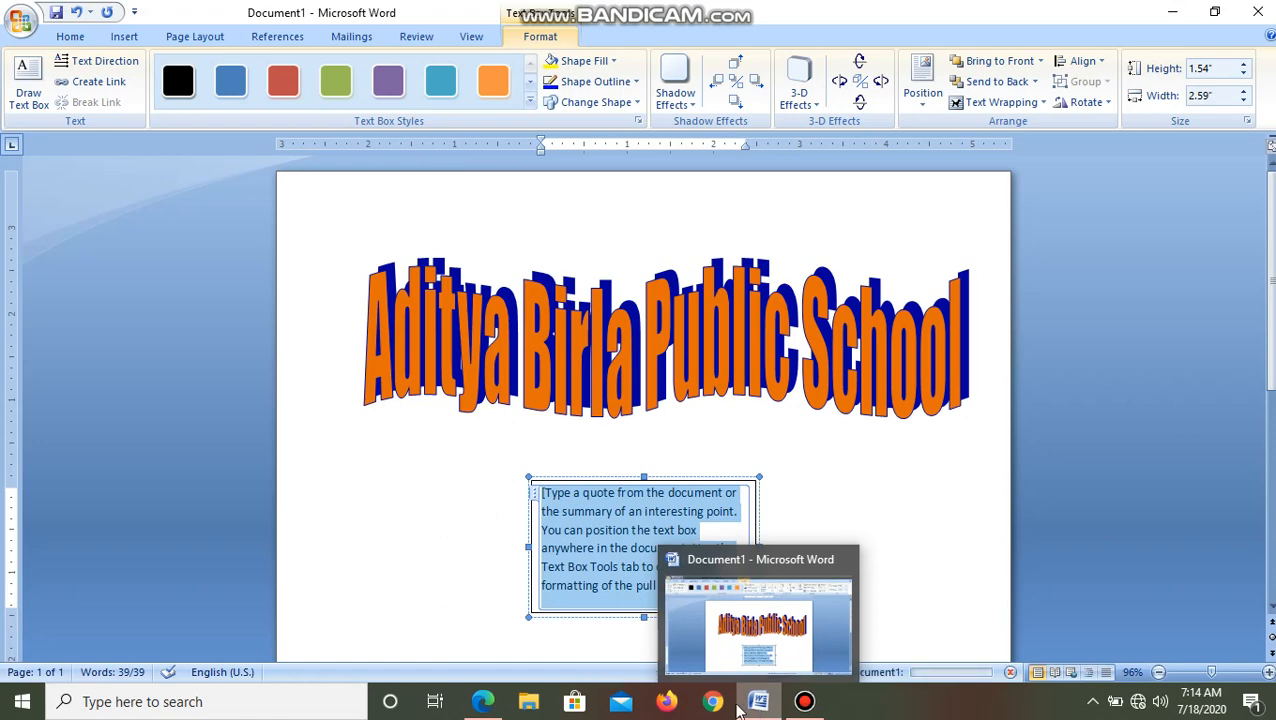
left_click(486, 700)
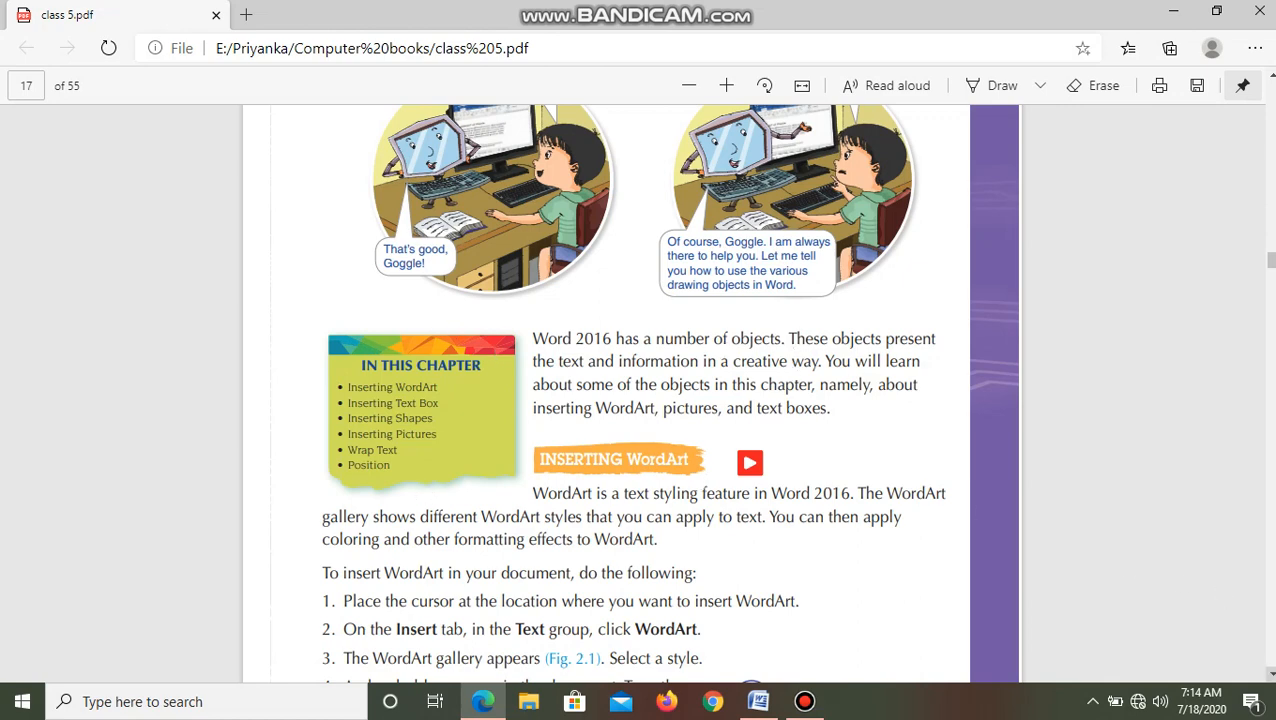
scroll(630, 390, "down", 3)
scroll(968, 524, "down", 12)
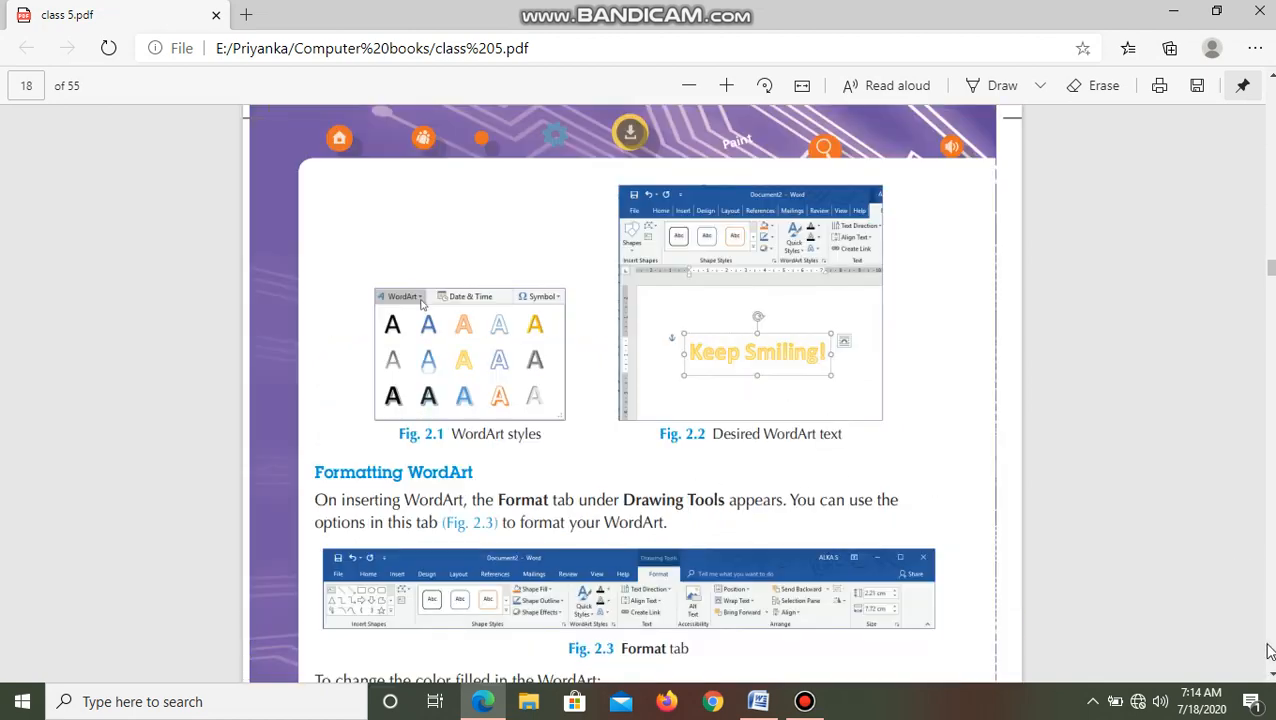
scroll(1270, 677, "down", 9)
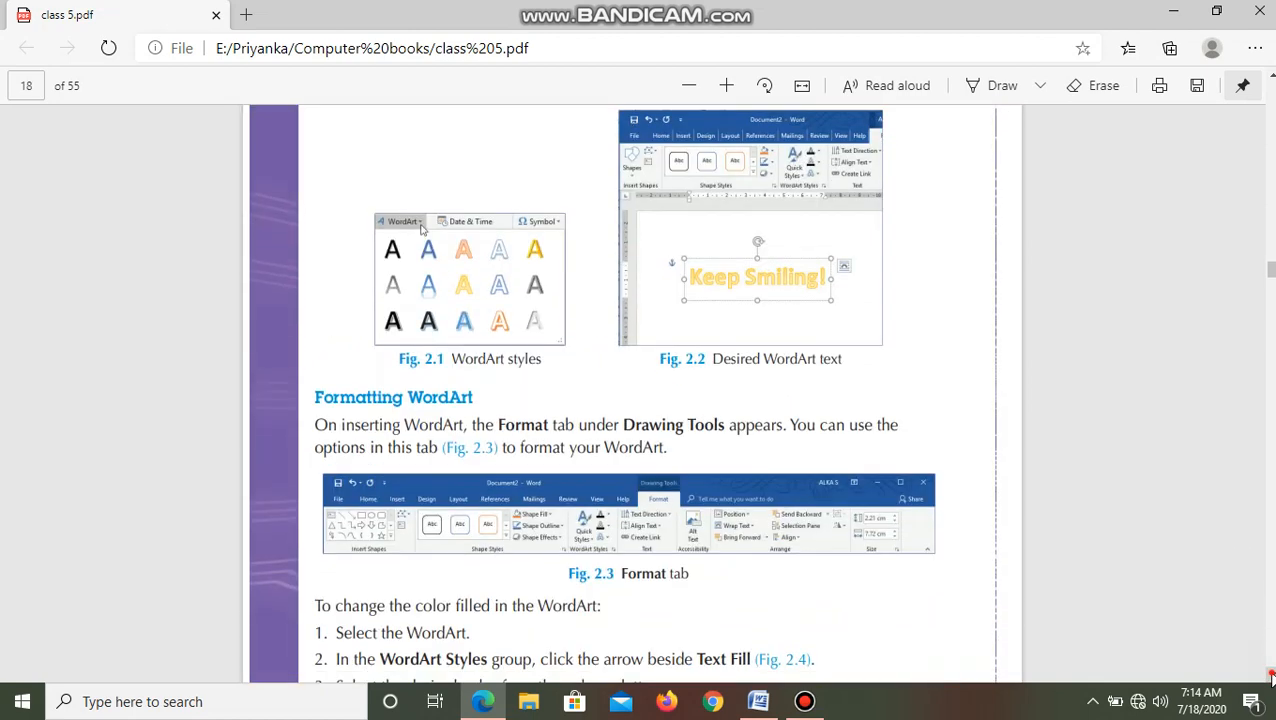
scroll(1270, 677, "down", 10)
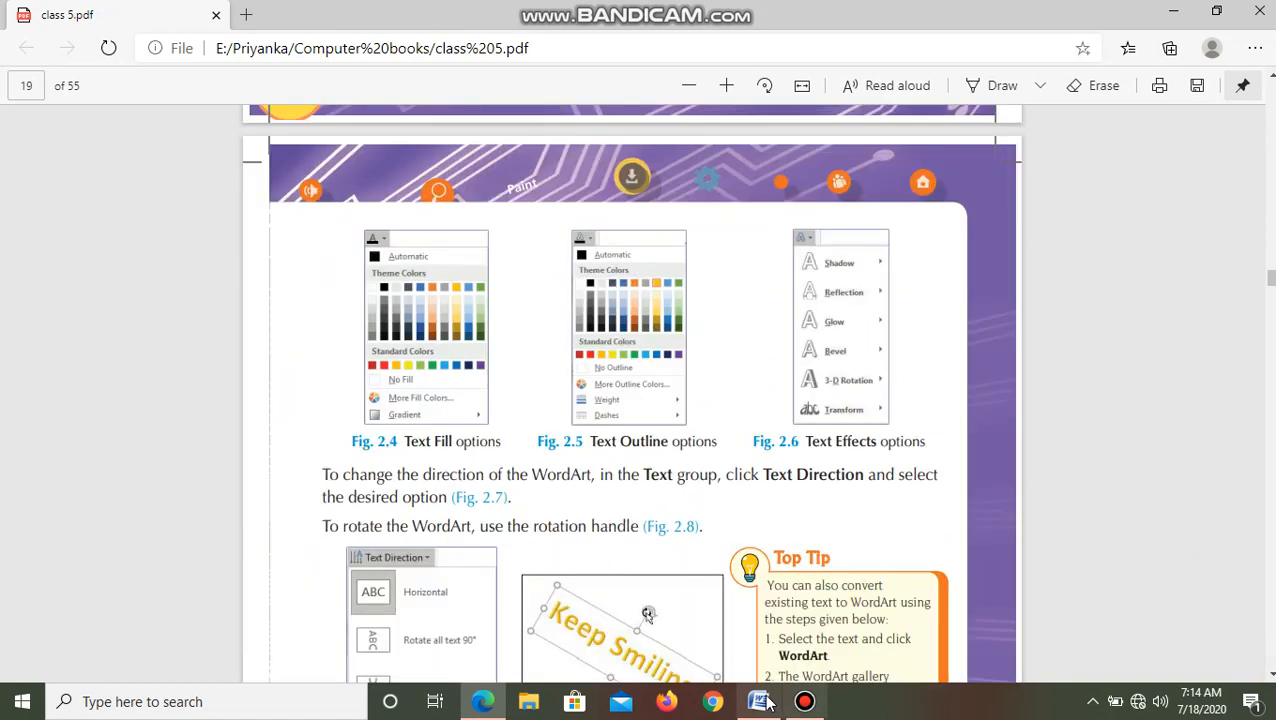
mouse_move(768, 705)
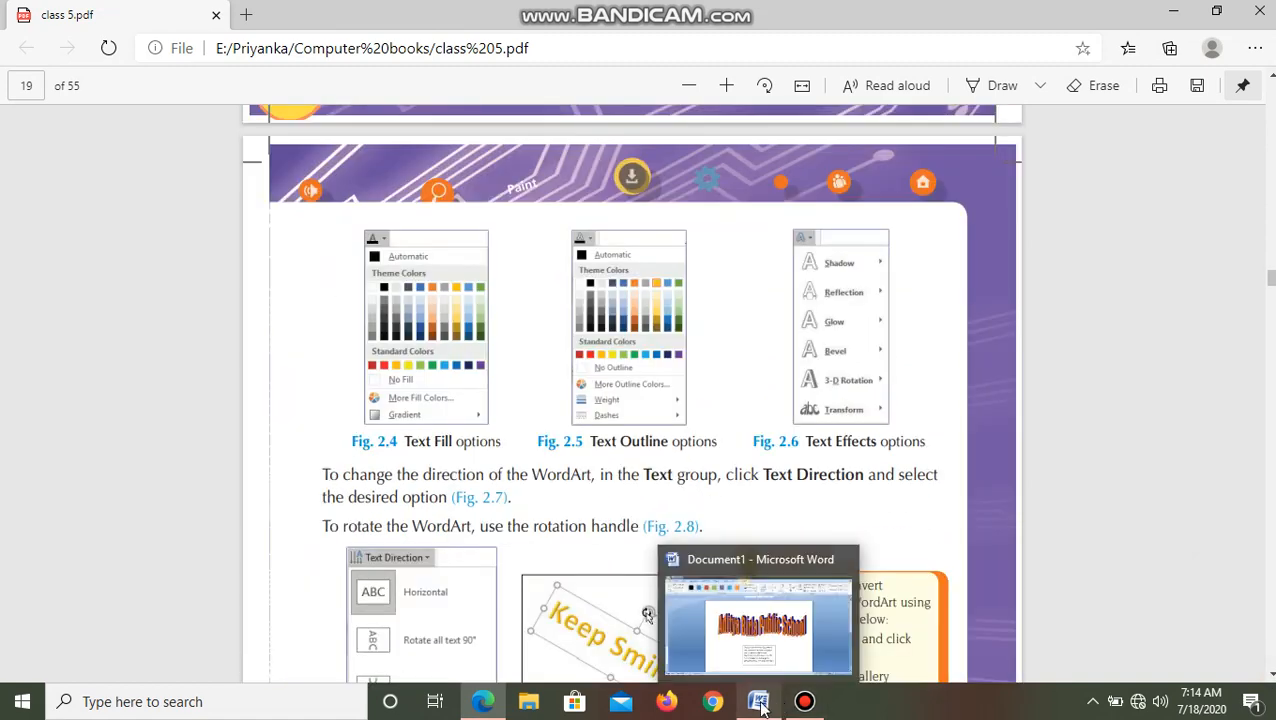
left_click(760, 707)
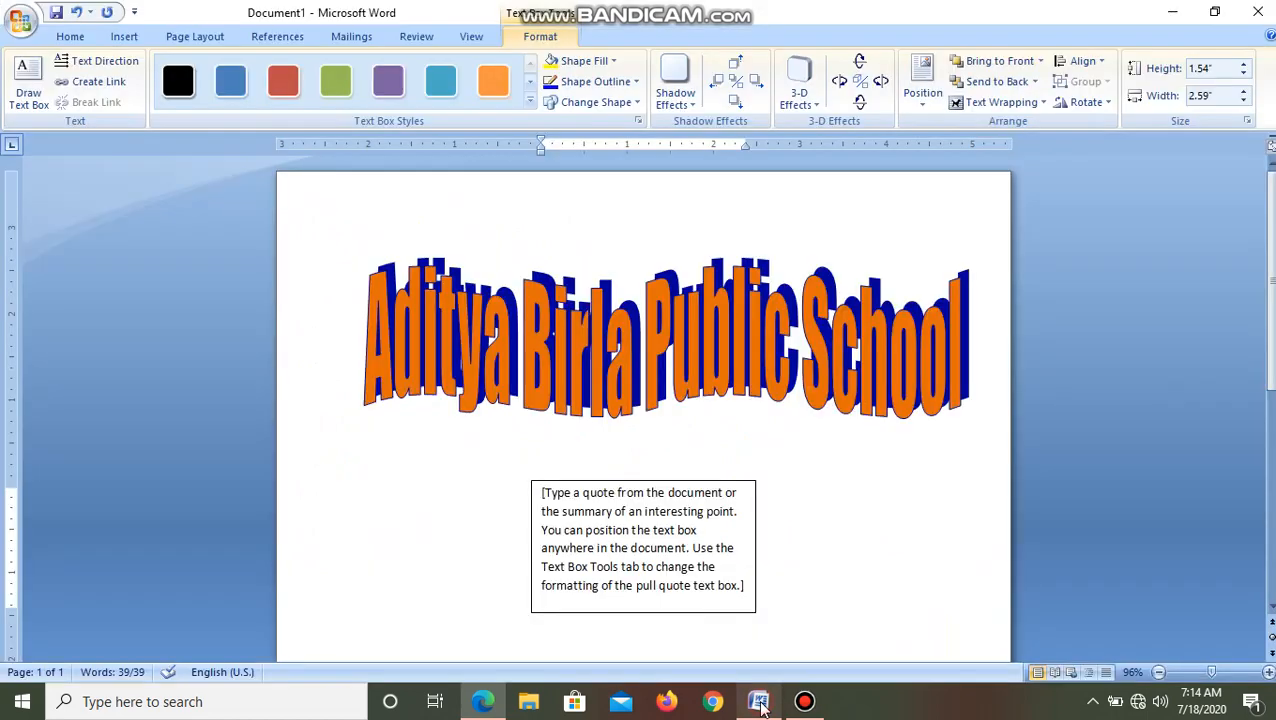
- Widen the text box to about 4.36" and replace its placeholder text with "Smug-very pleased"
left_click(668, 563)
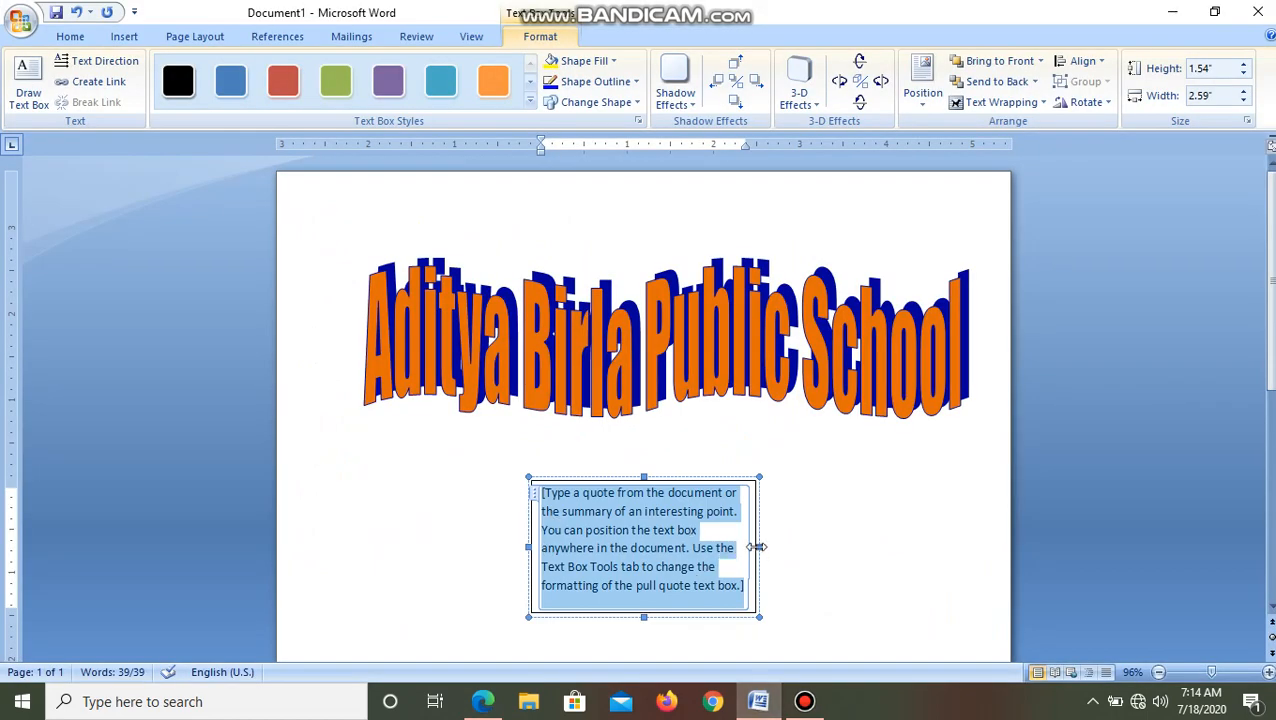
left_click_drag(760, 547, 900, 550)
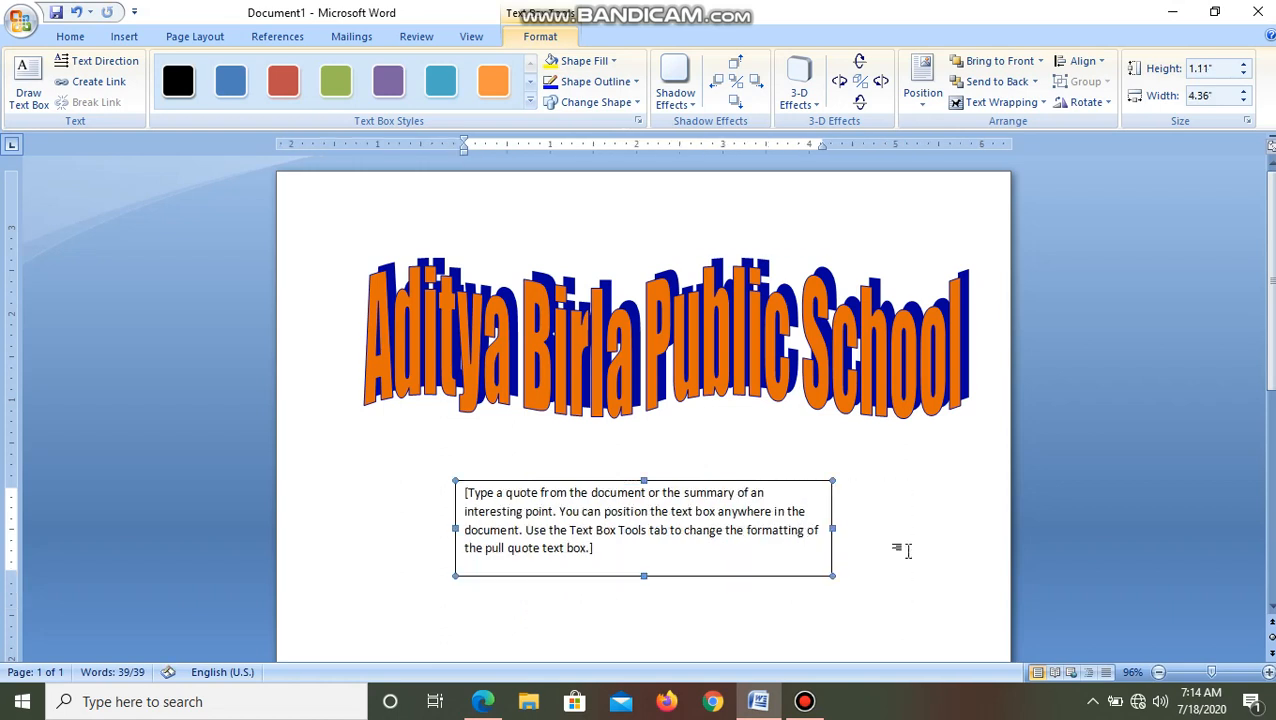
left_click(462, 495)
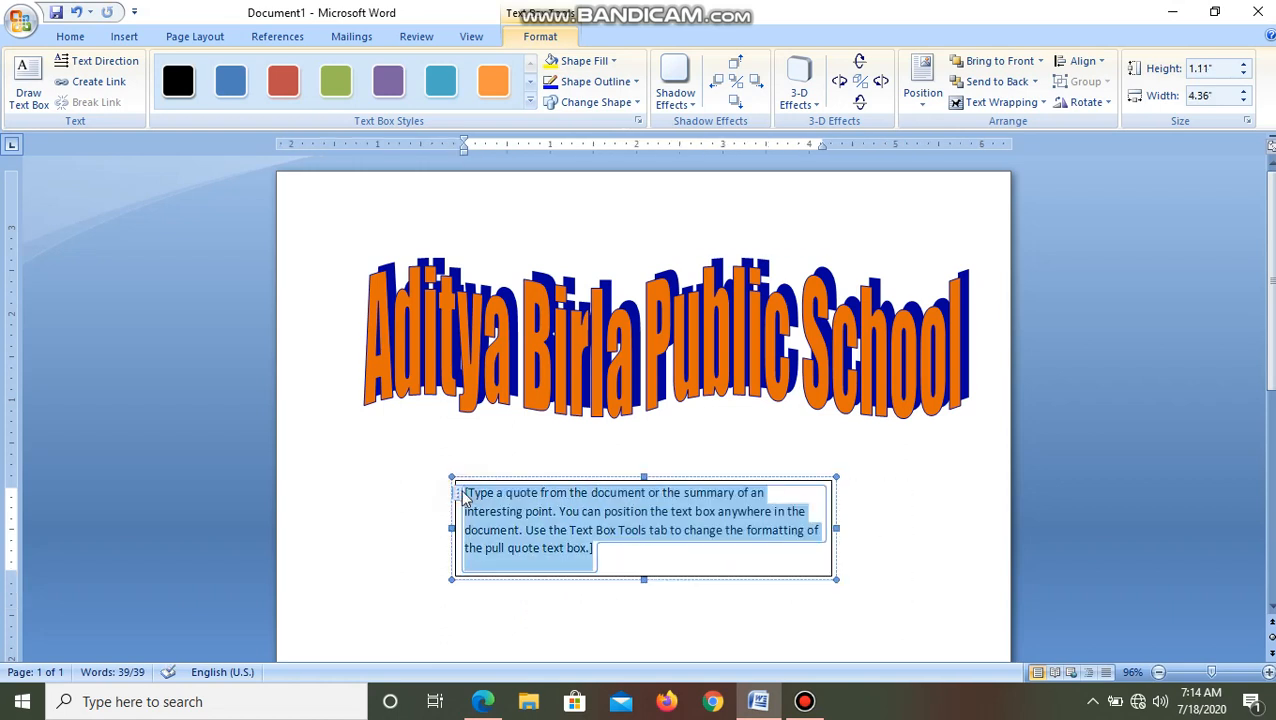
key("Delete")
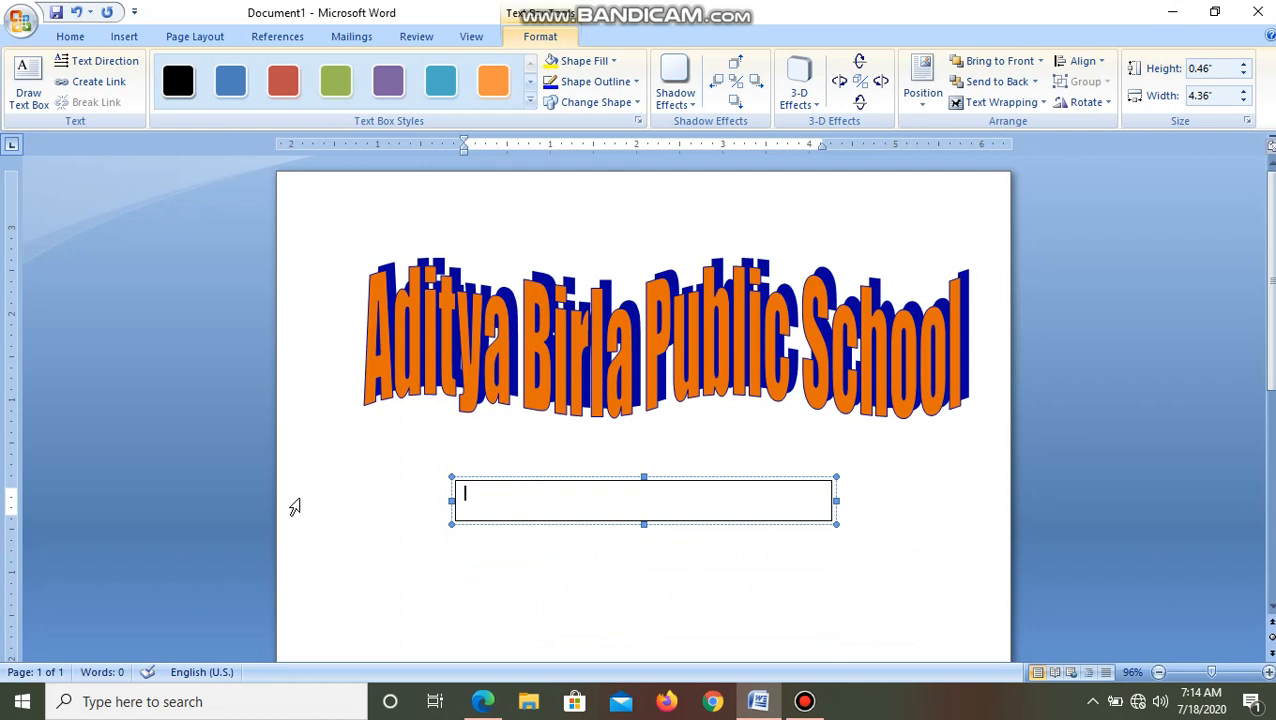
type("Smug-ve")
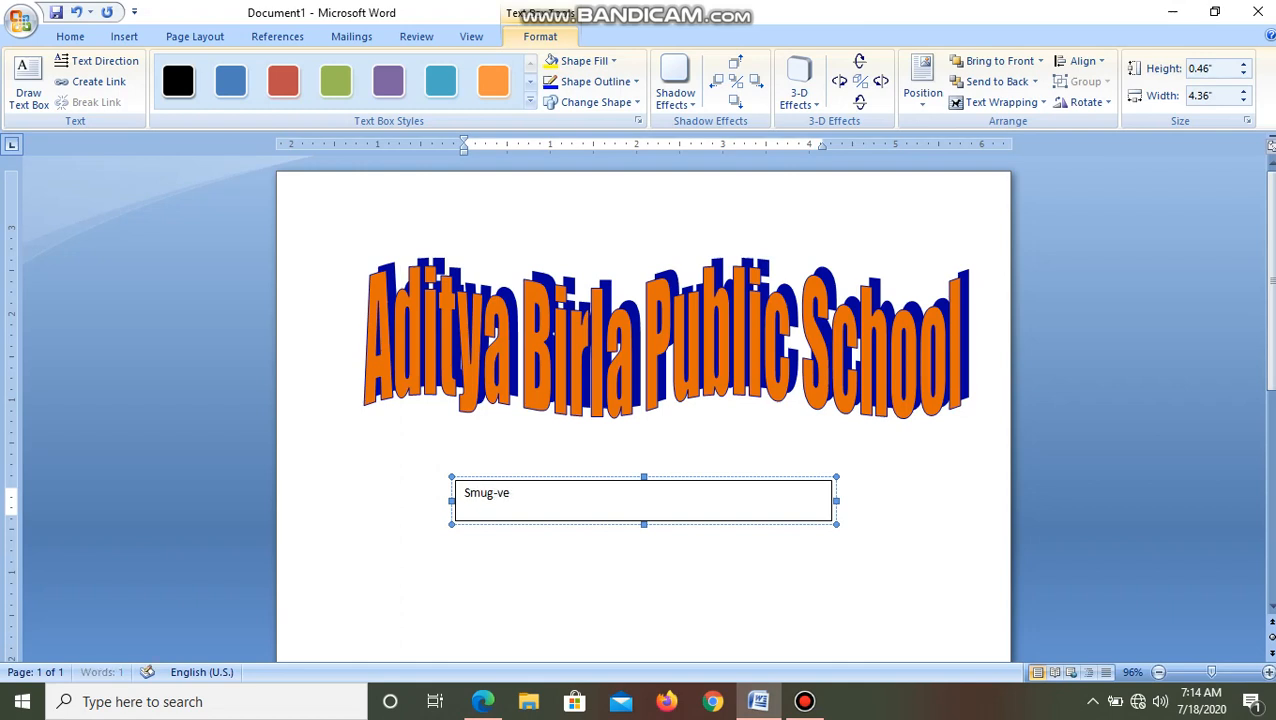
type("ry pleased")
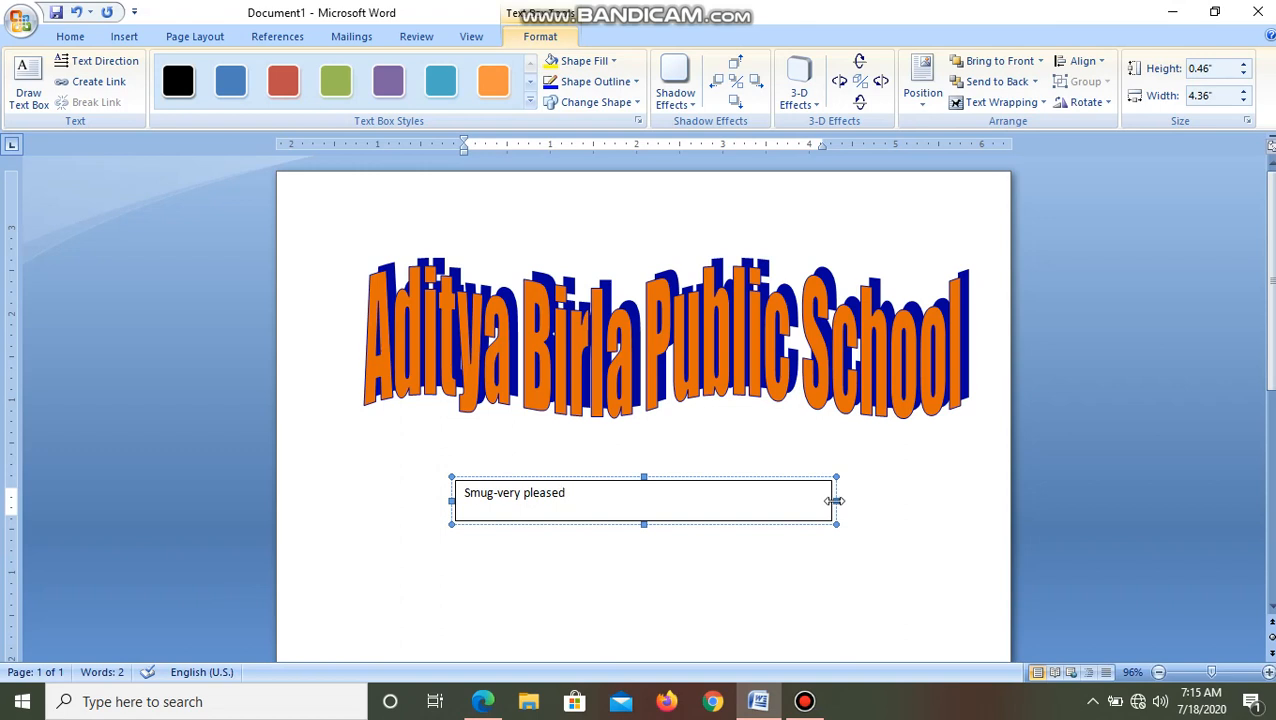
- Narrow the text box to about 1.56" wide and move it near the page's left margin, below the title
left_click_drag(836, 500, 588, 503)
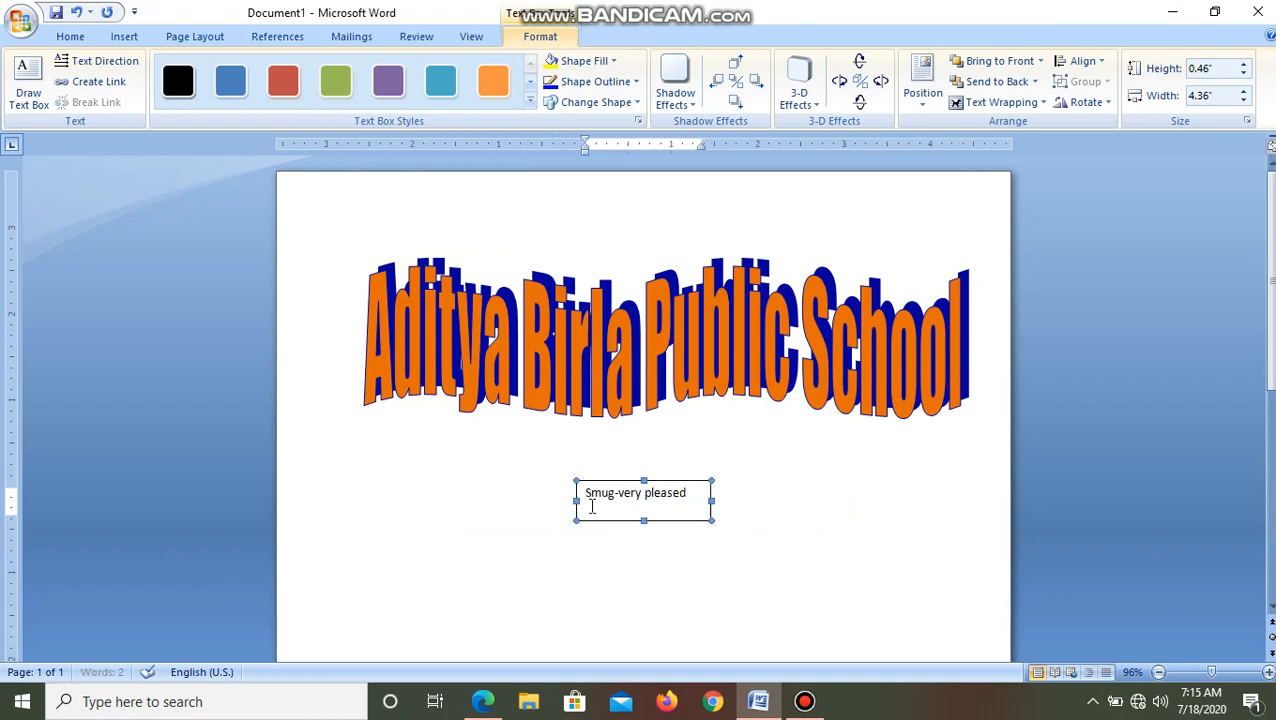
left_click(616, 498)
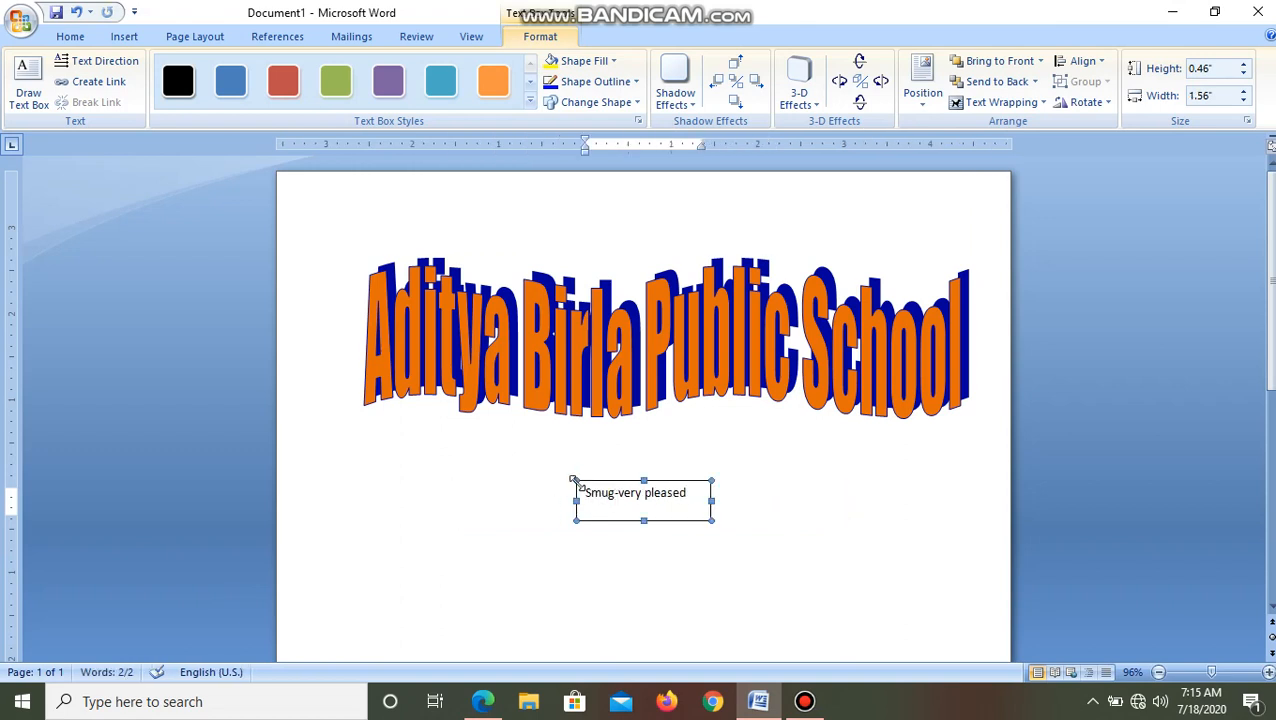
left_click_drag(580, 480, 338, 484)
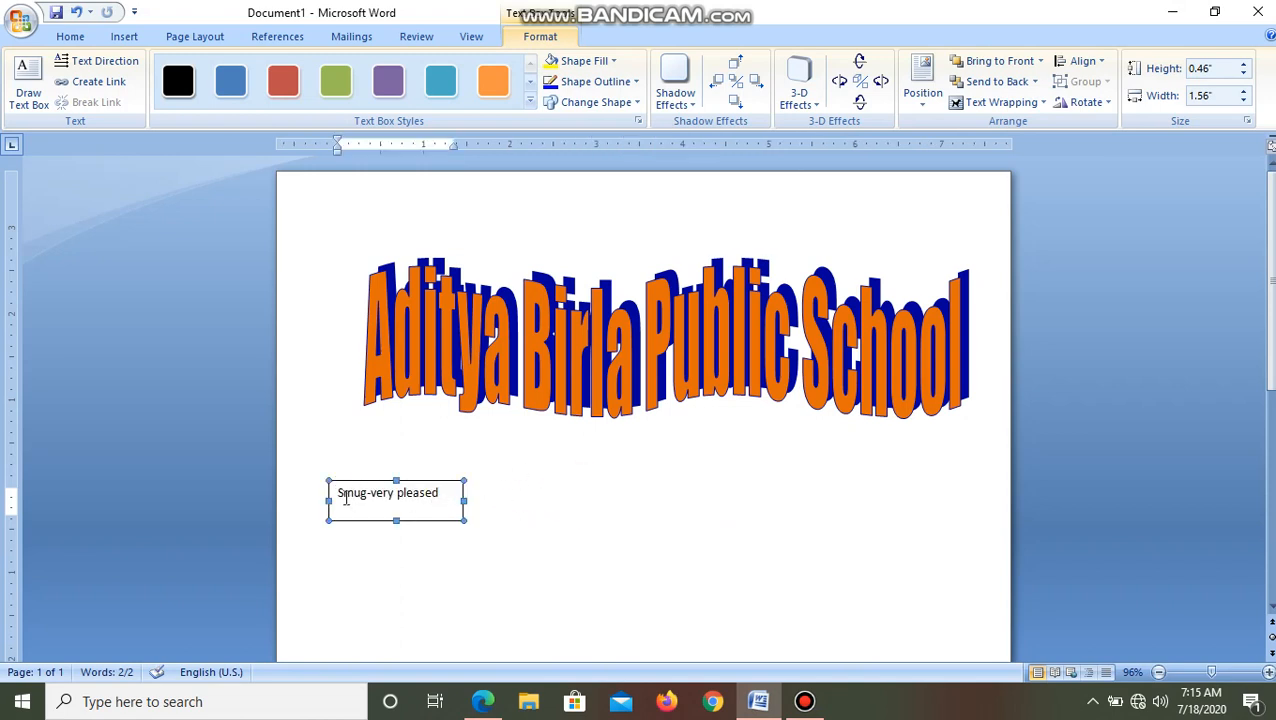
- Format the text "Smug-very pleased" as bold 12 pt Algerian, then widen its box slightly and deselect it
left_click_drag(338, 497, 446, 510)
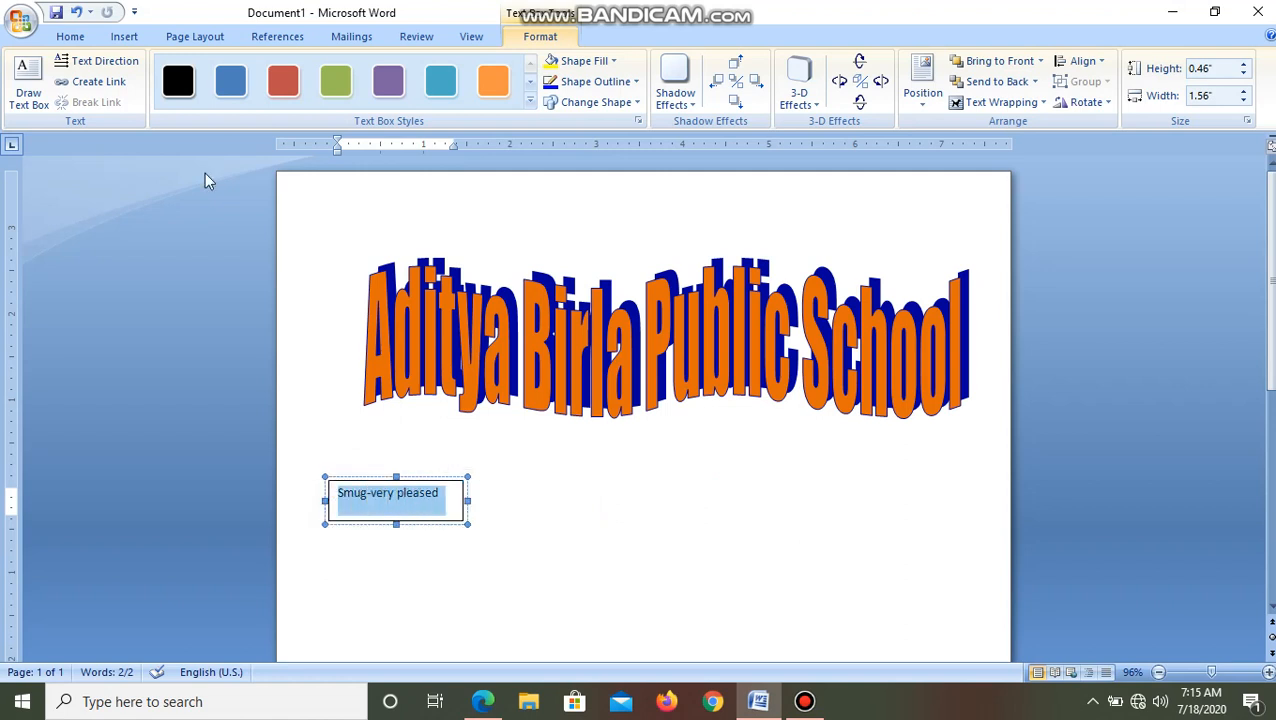
left_click(70, 36)
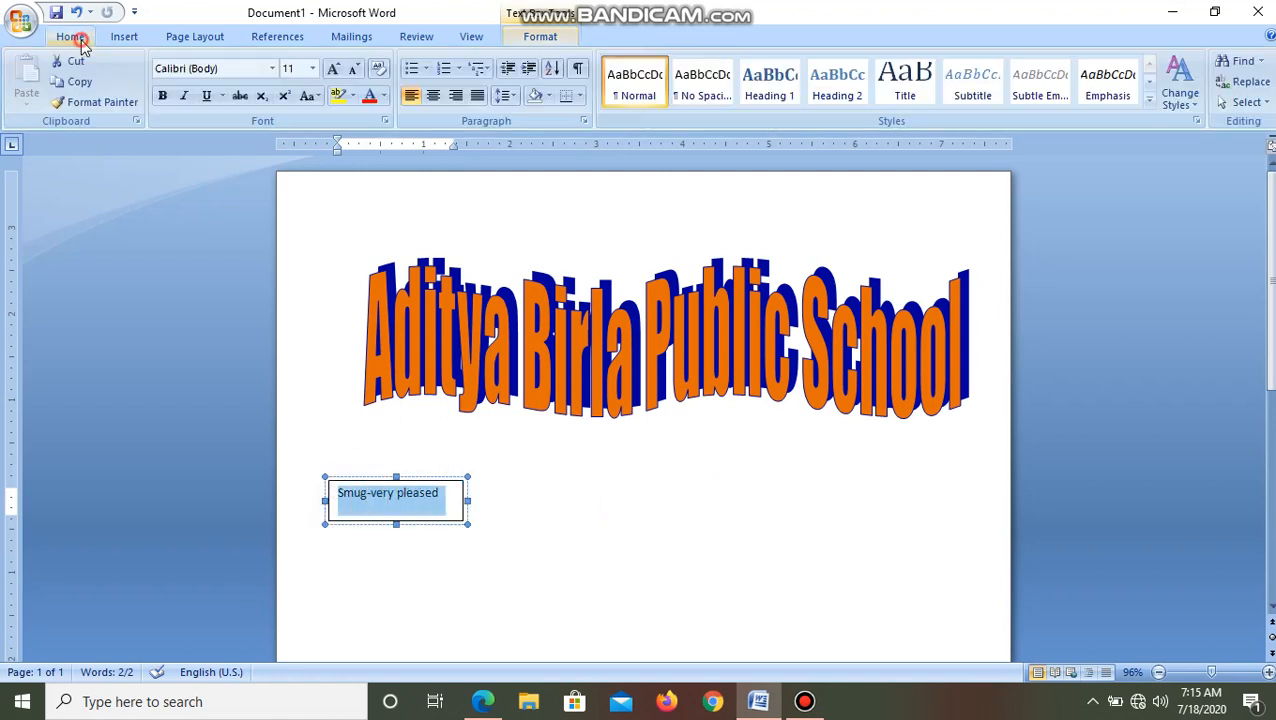
left_click(163, 98)
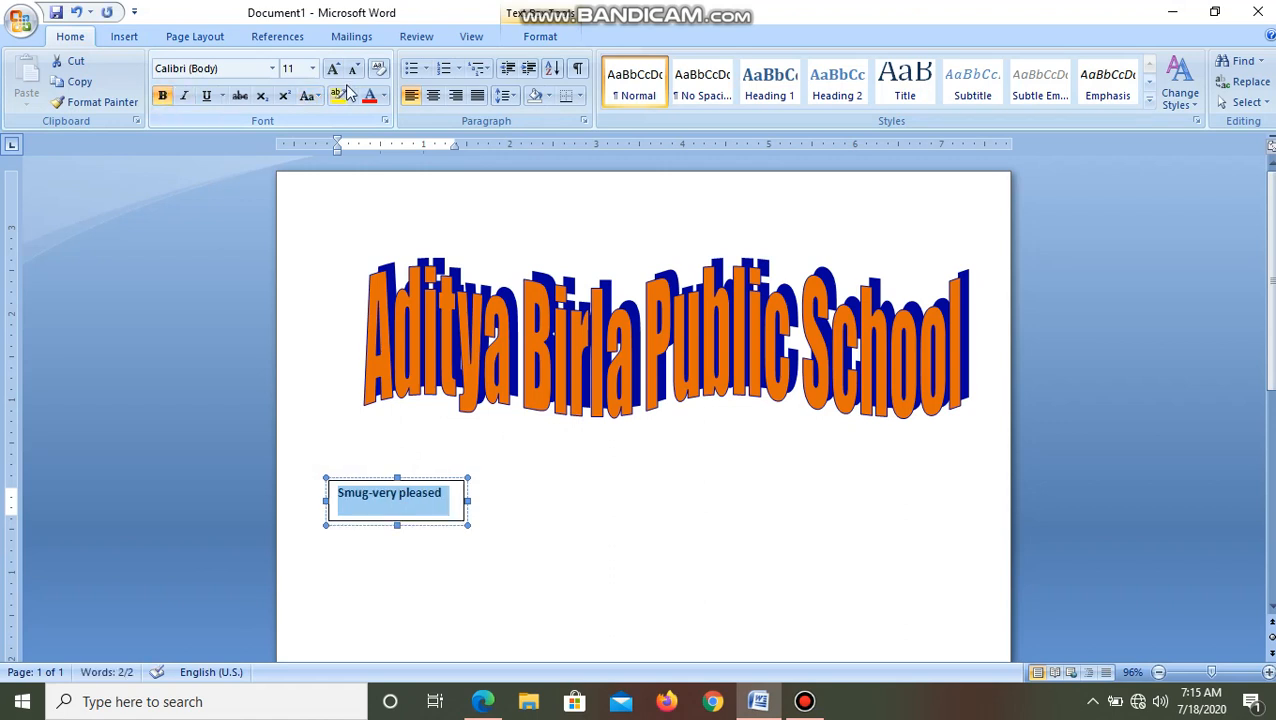
left_click(311, 70)
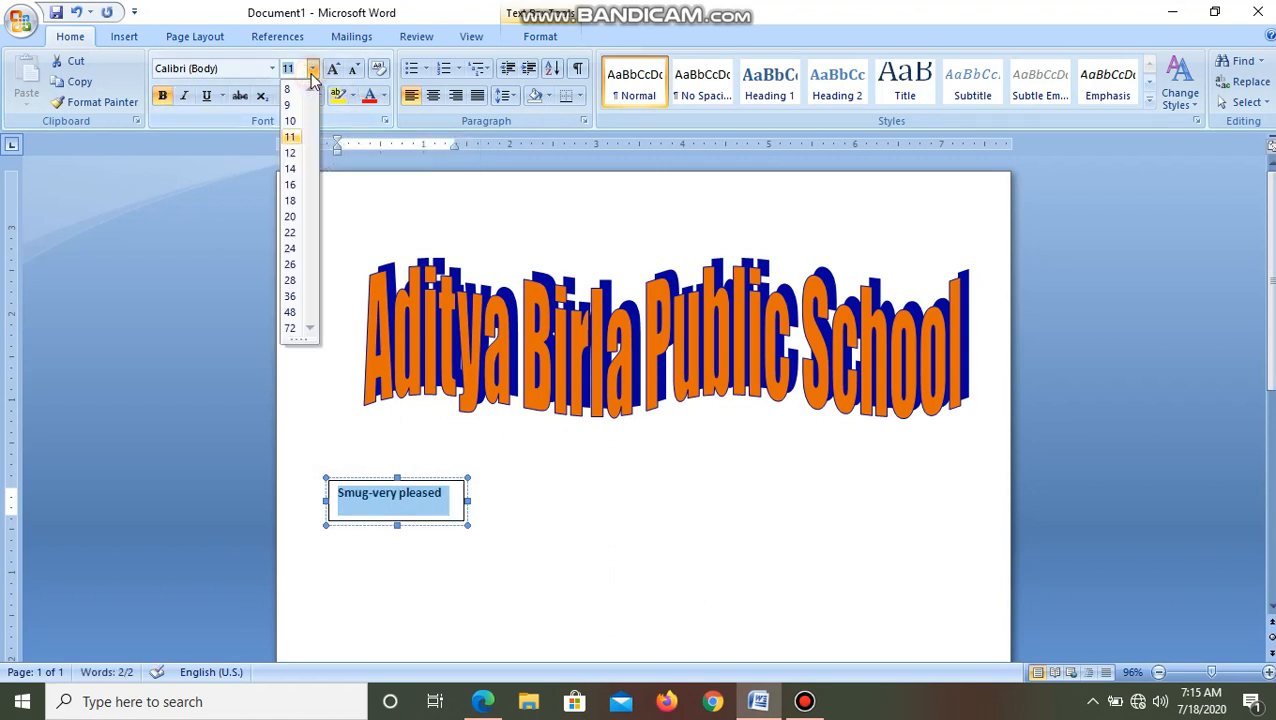
left_click(298, 157)
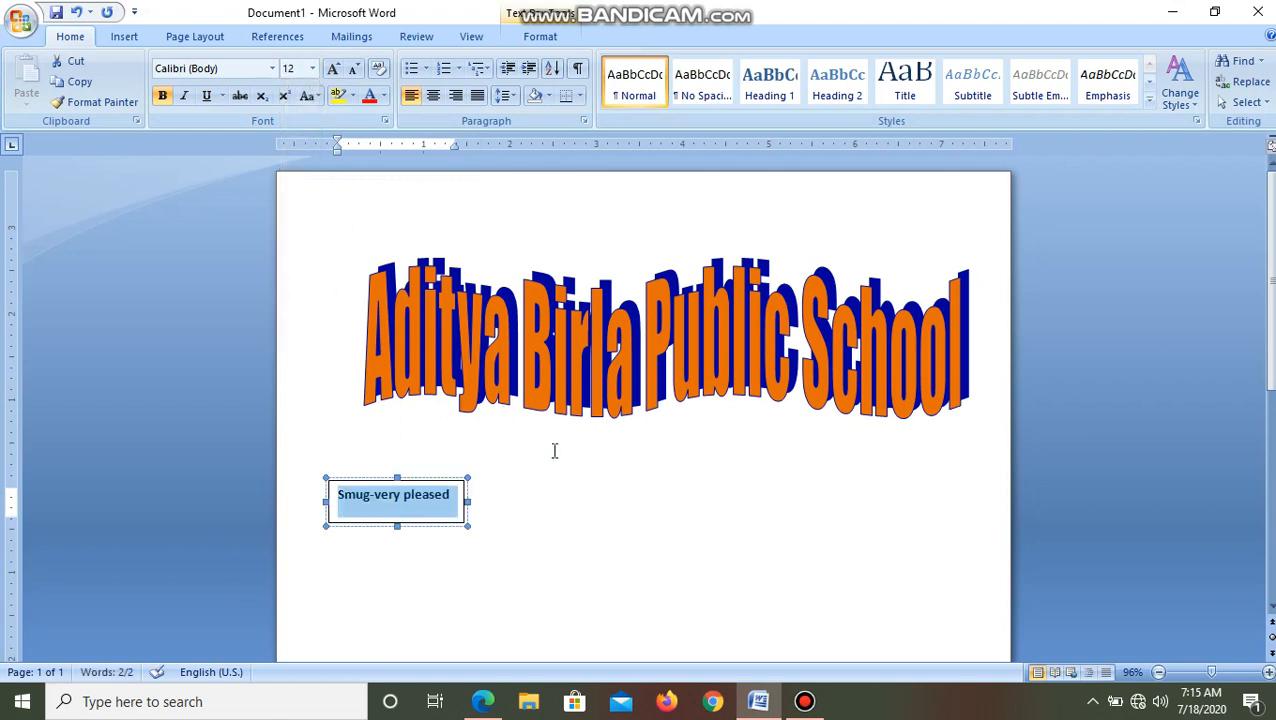
left_click(271, 70)
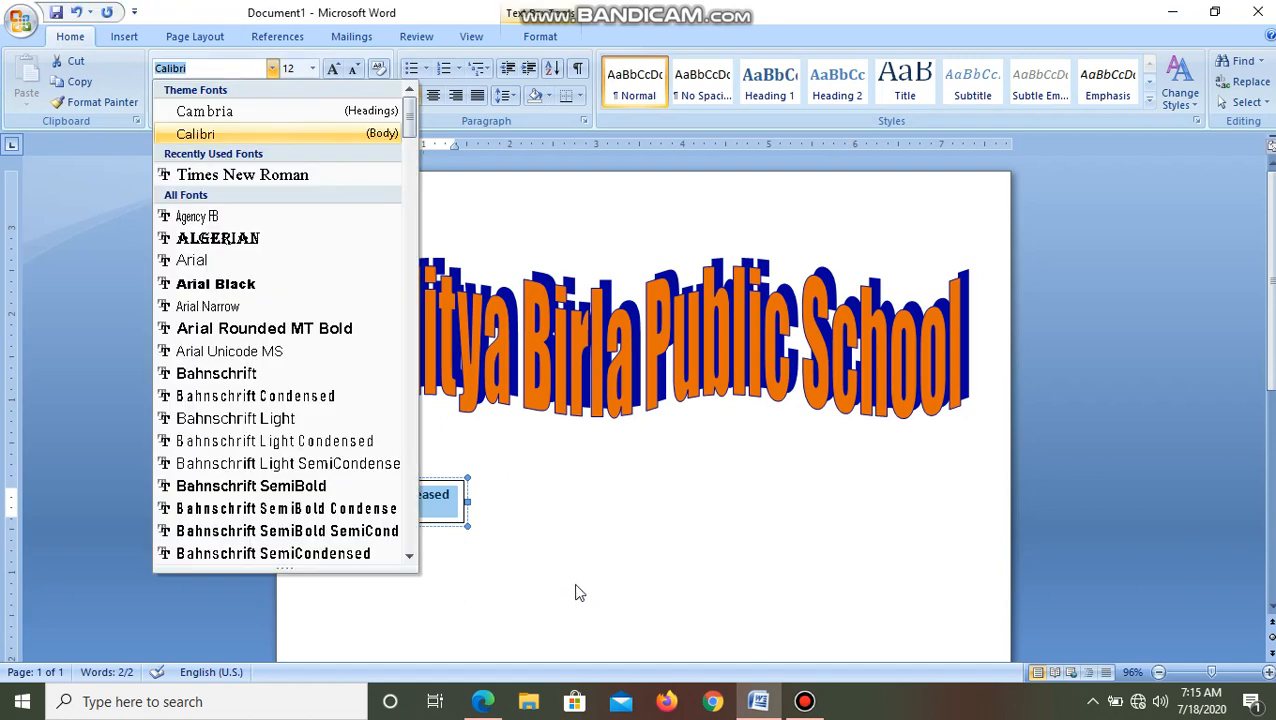
left_click(228, 239)
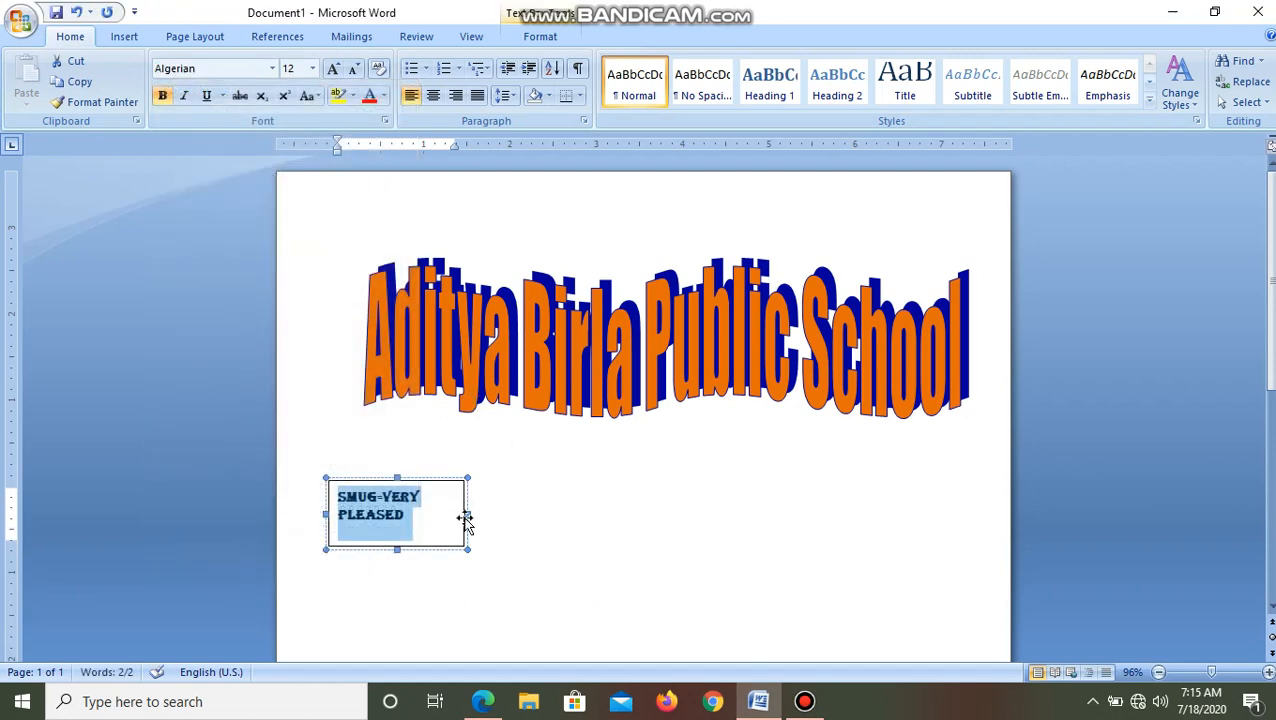
left_click_drag(465, 518, 487, 515)
left_click(534, 544)
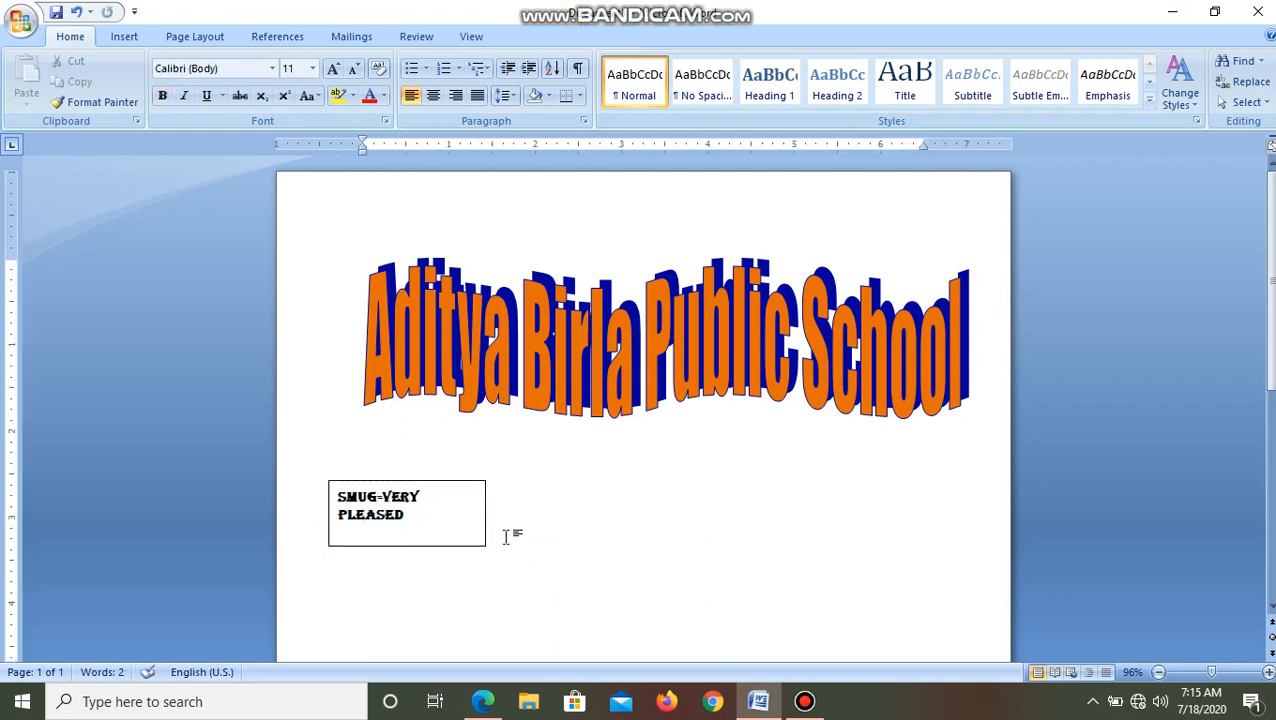
- Draw a smiley face about 2.39" wide and 1.9" high below the text box and apply the Colored Fill, White Outline - Accent 1 style
double_click(445, 597)
left_click(122, 37)
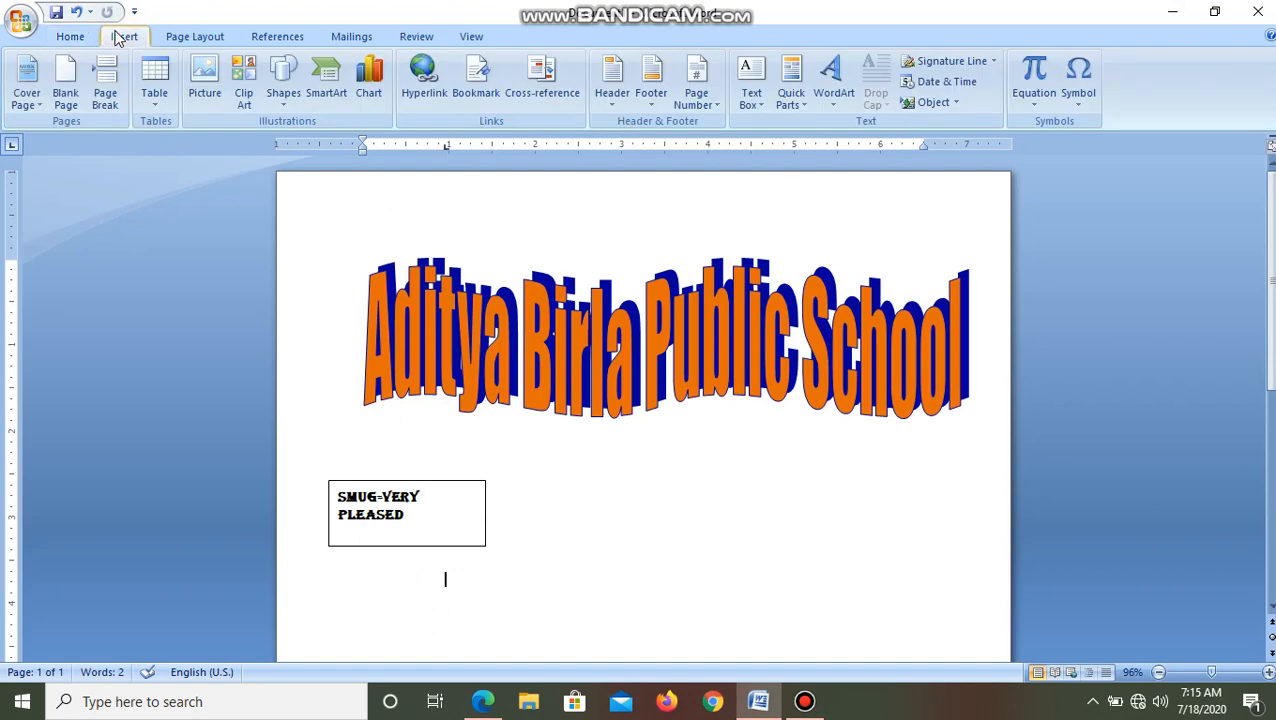
left_click(282, 100)
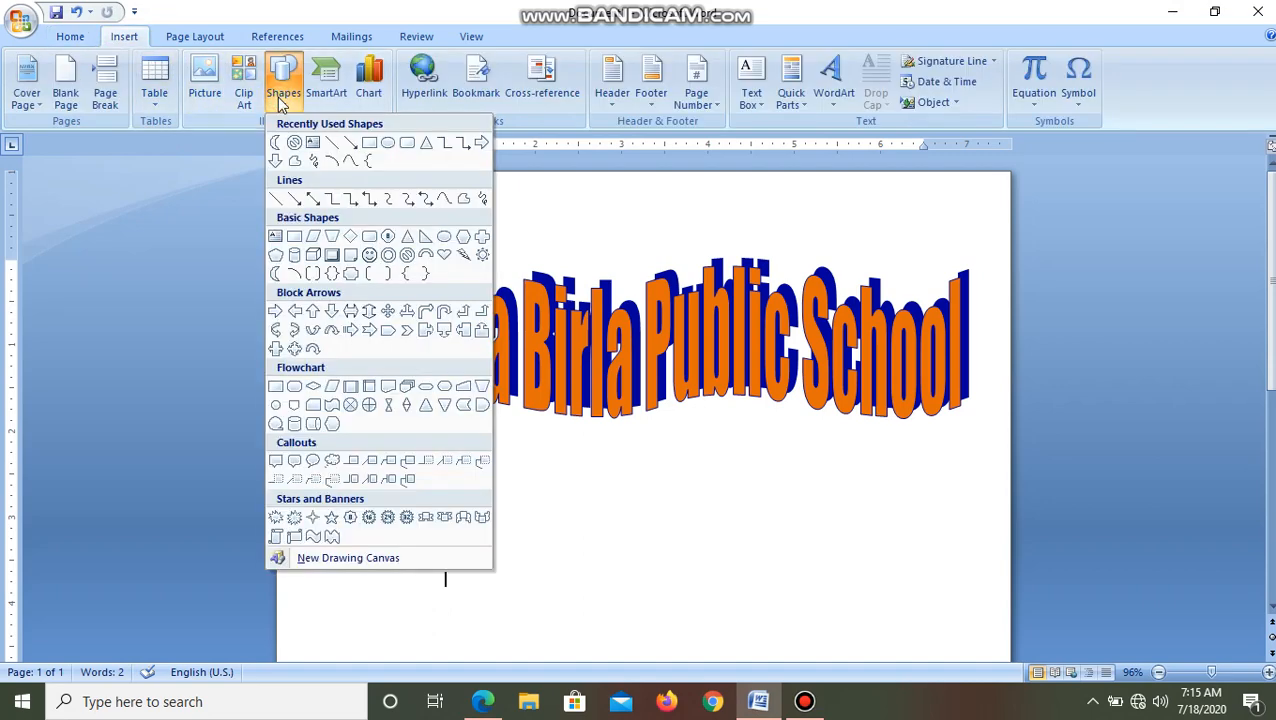
left_click(374, 257)
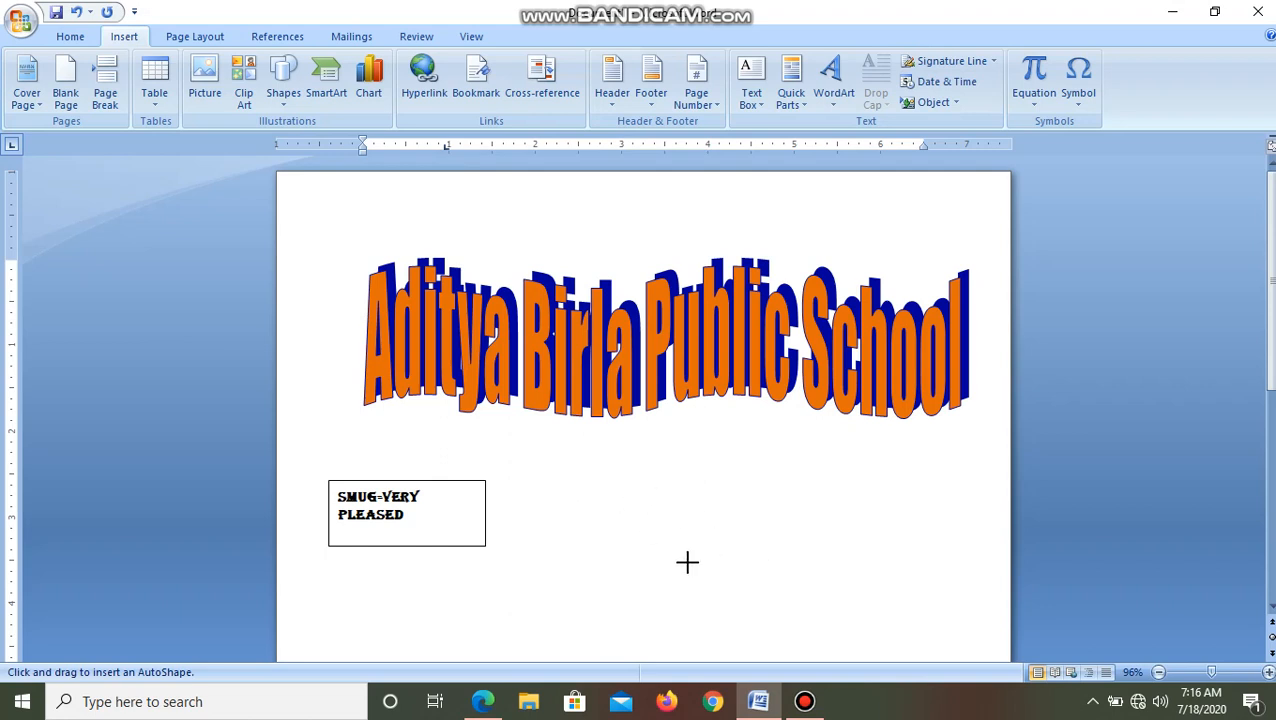
scroll(1271, 610, "down", 3)
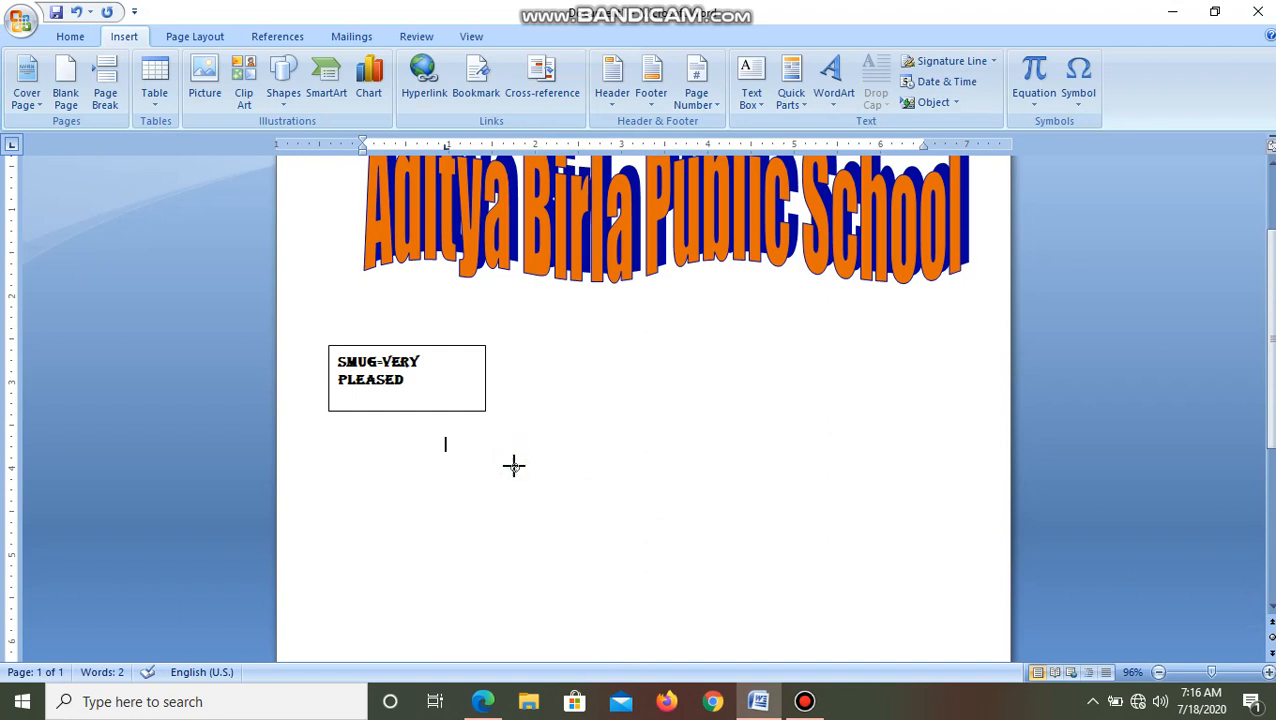
left_click_drag(511, 463, 717, 627)
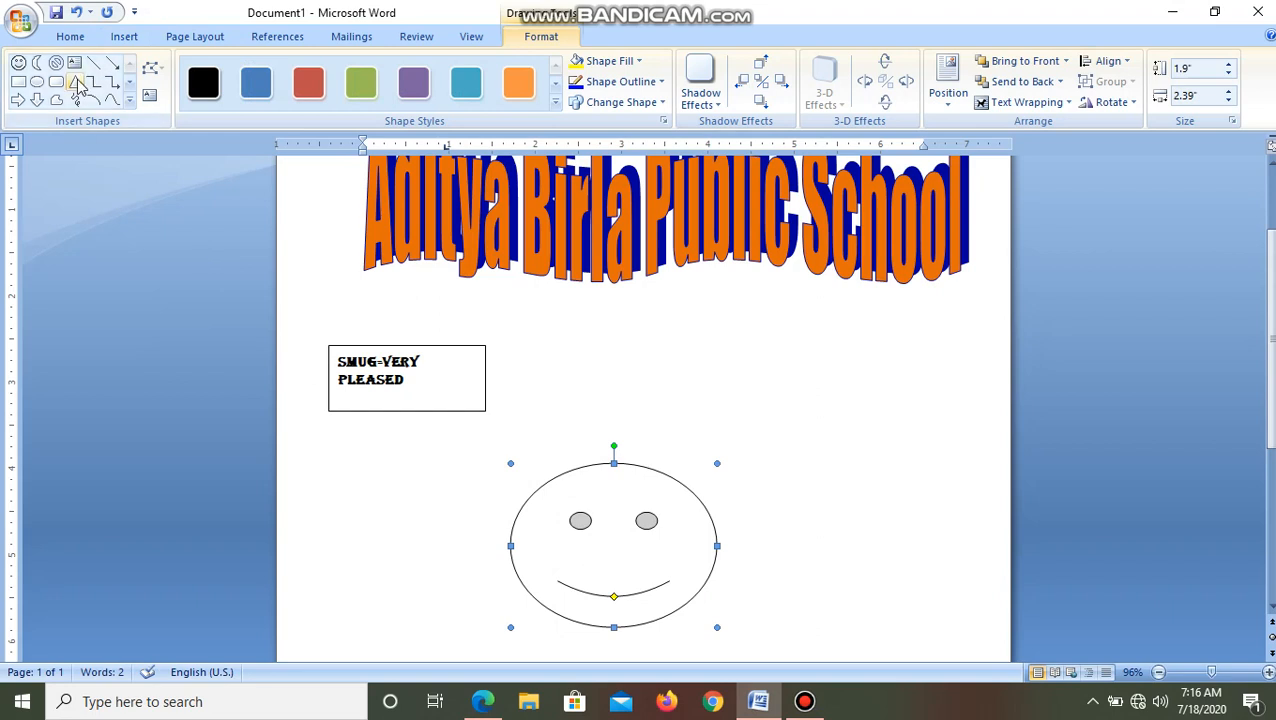
left_click(260, 92)
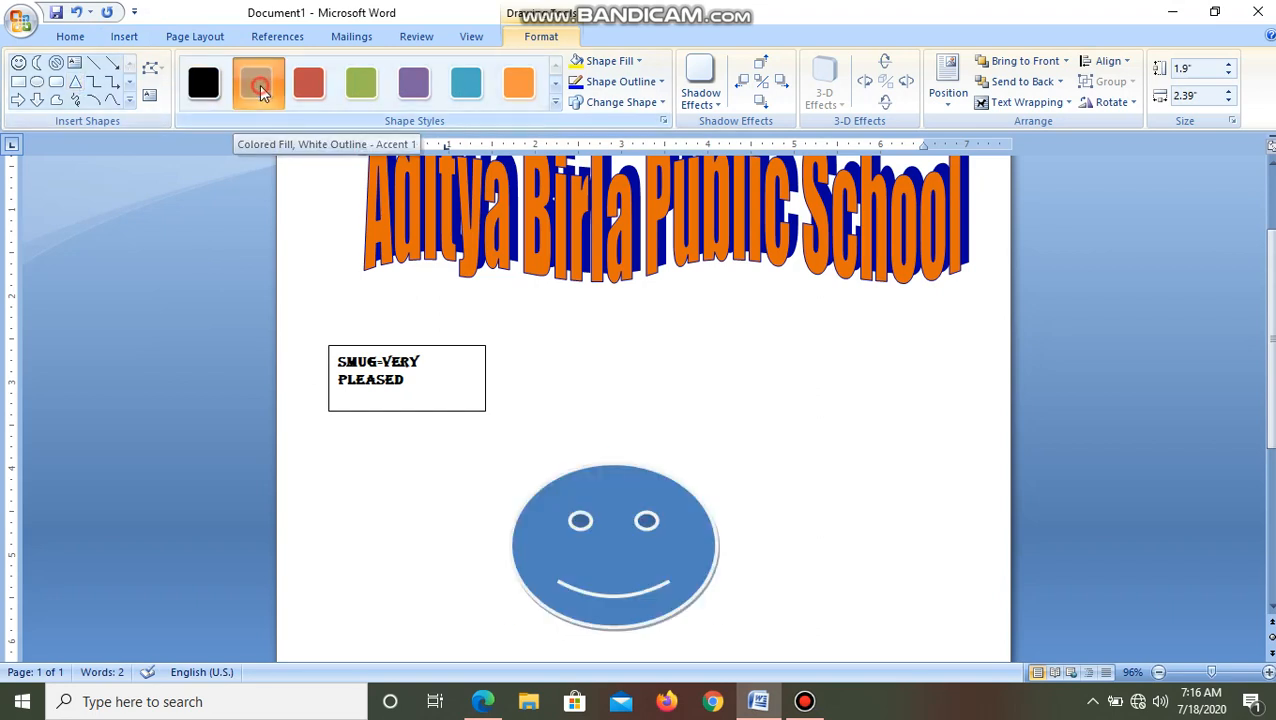
- Draw a "No" symbol about 2.62" wide and 1.75" high overlapping the smiley face and apply the red fill, white outline style
left_click(125, 44)
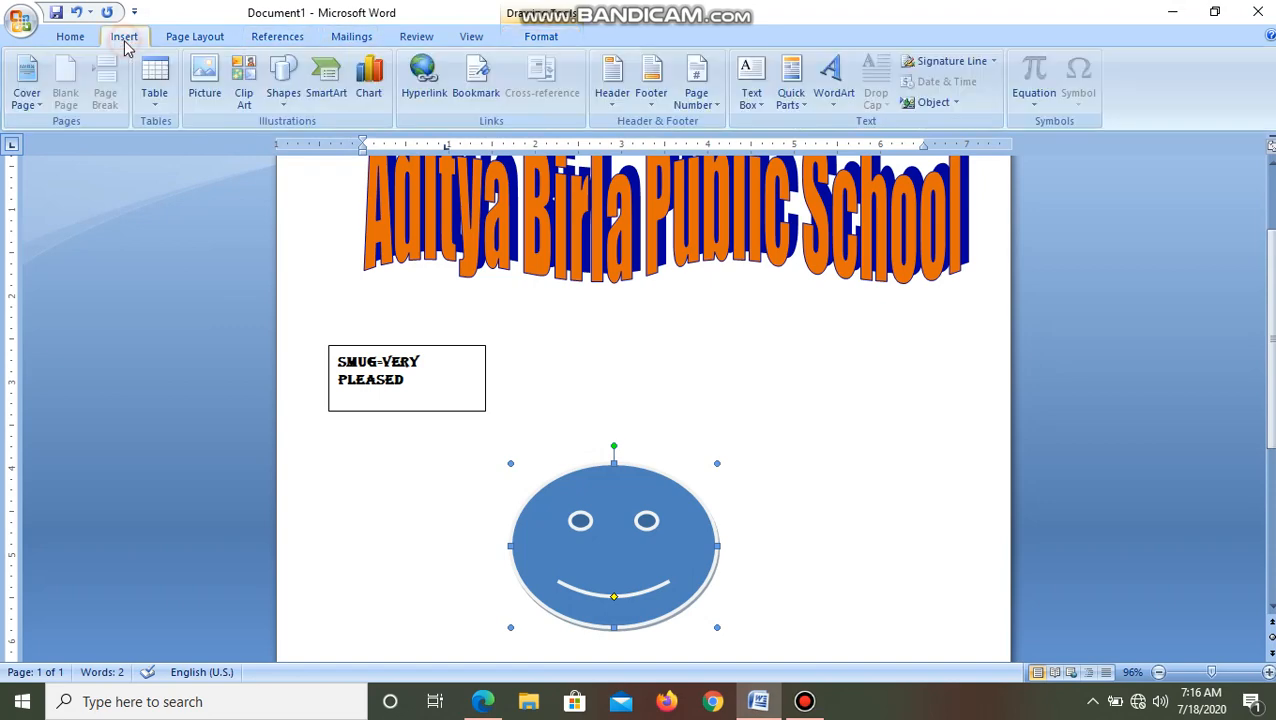
left_click(281, 82)
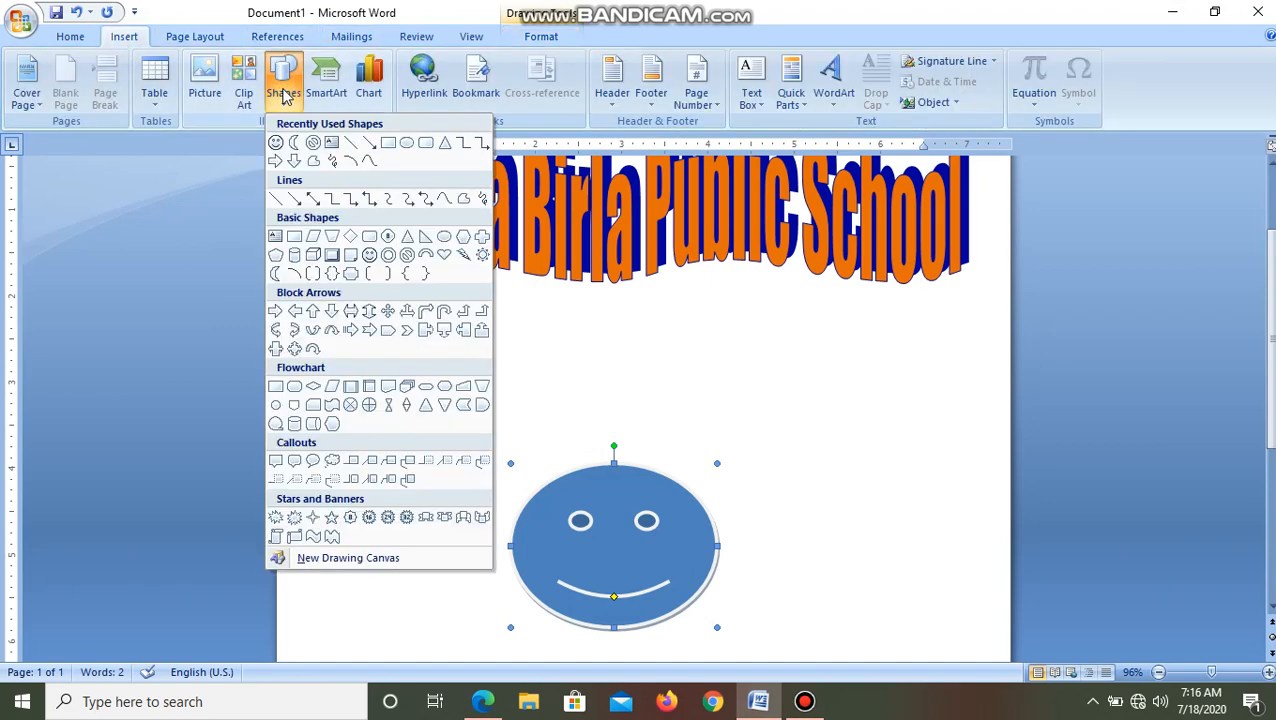
left_click(407, 255)
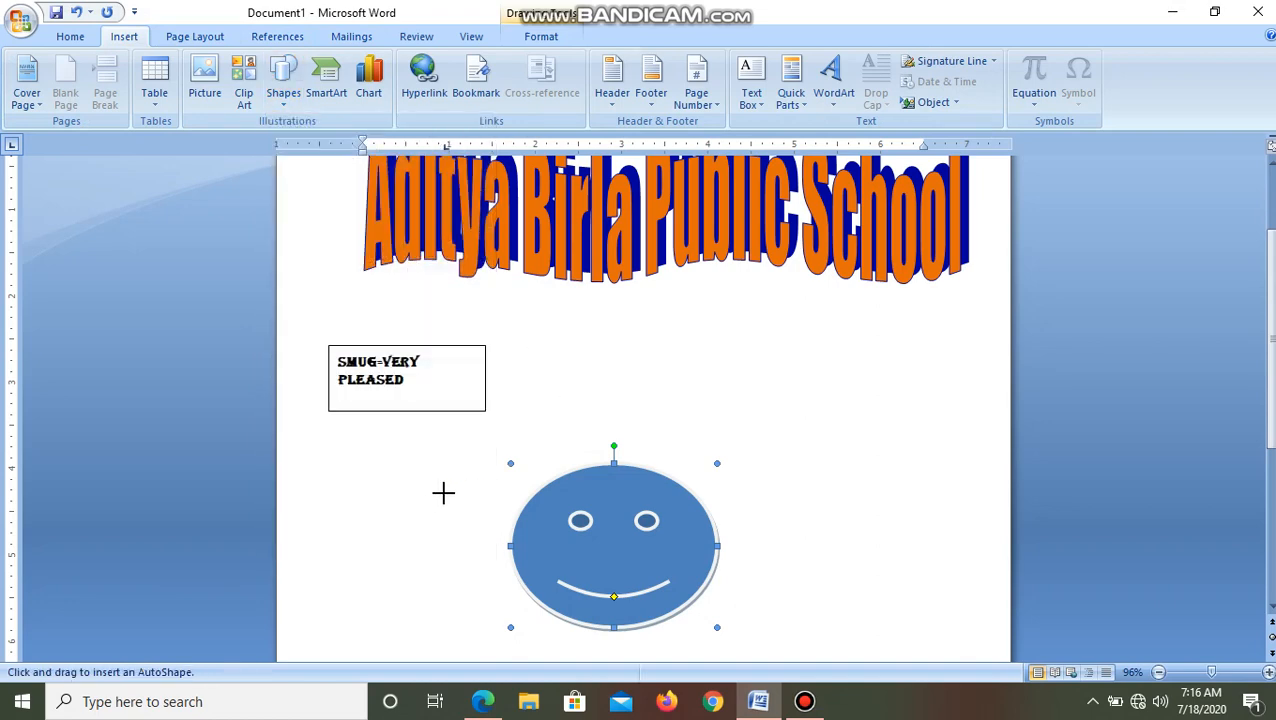
mouse_move(447, 478)
left_mouse_down()
mouse_move(610, 560)
mouse_move(675, 632)
left_mouse_up()
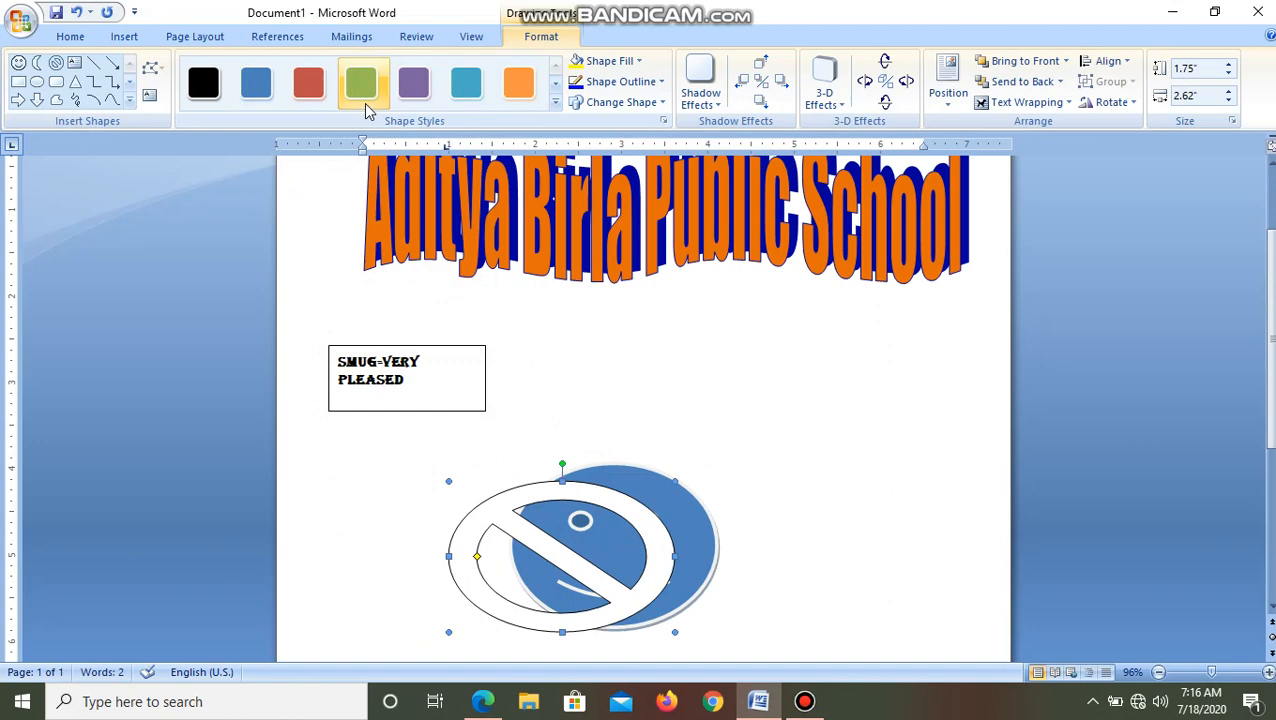
left_click(308, 84)
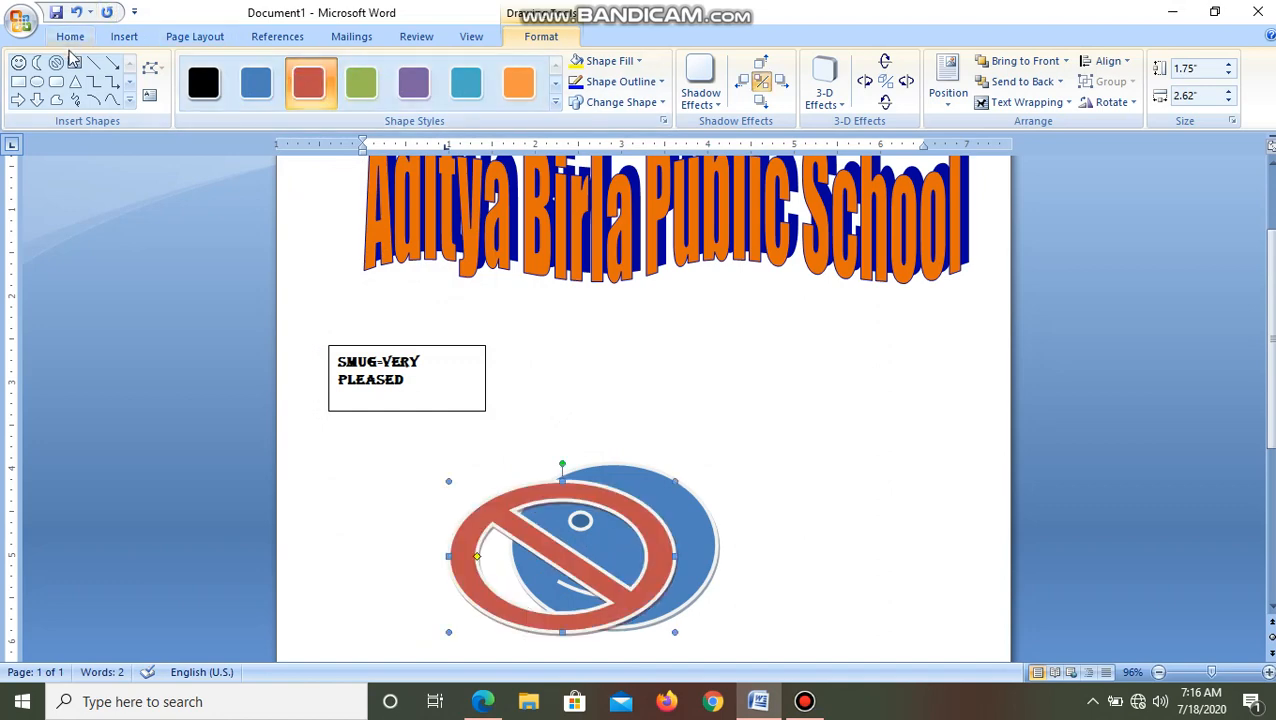
- Start drawing a crescent moon shape
left_click(38, 64)
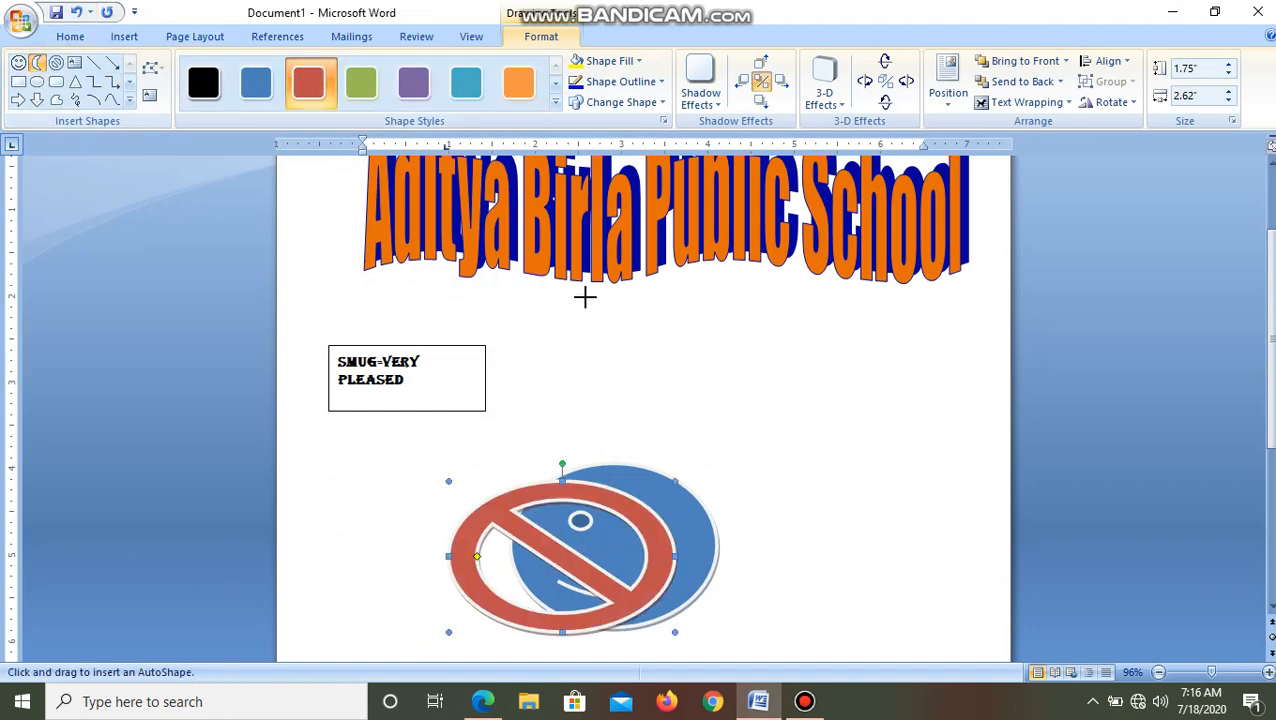